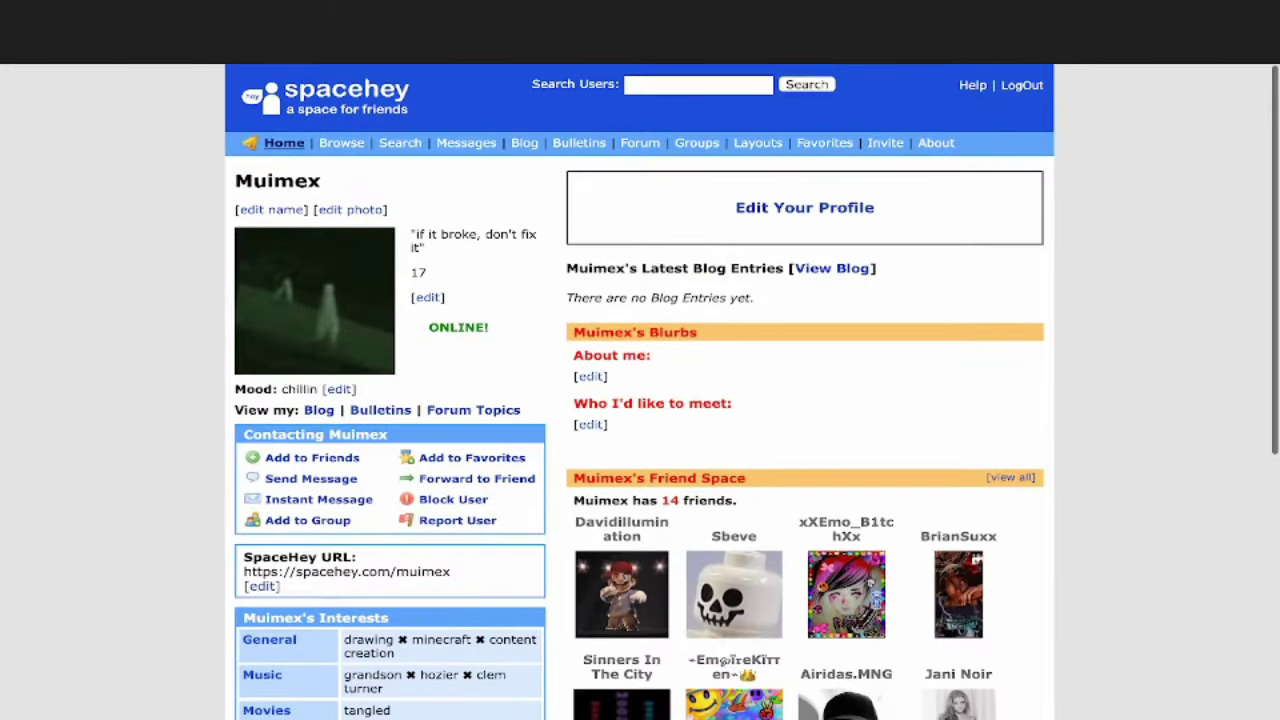
- Browse the SpaceHey dashboard, return to the Muimex profile, and go to Edit Your Profile
{"action": "left_click", "coordinate": [284, 142]}
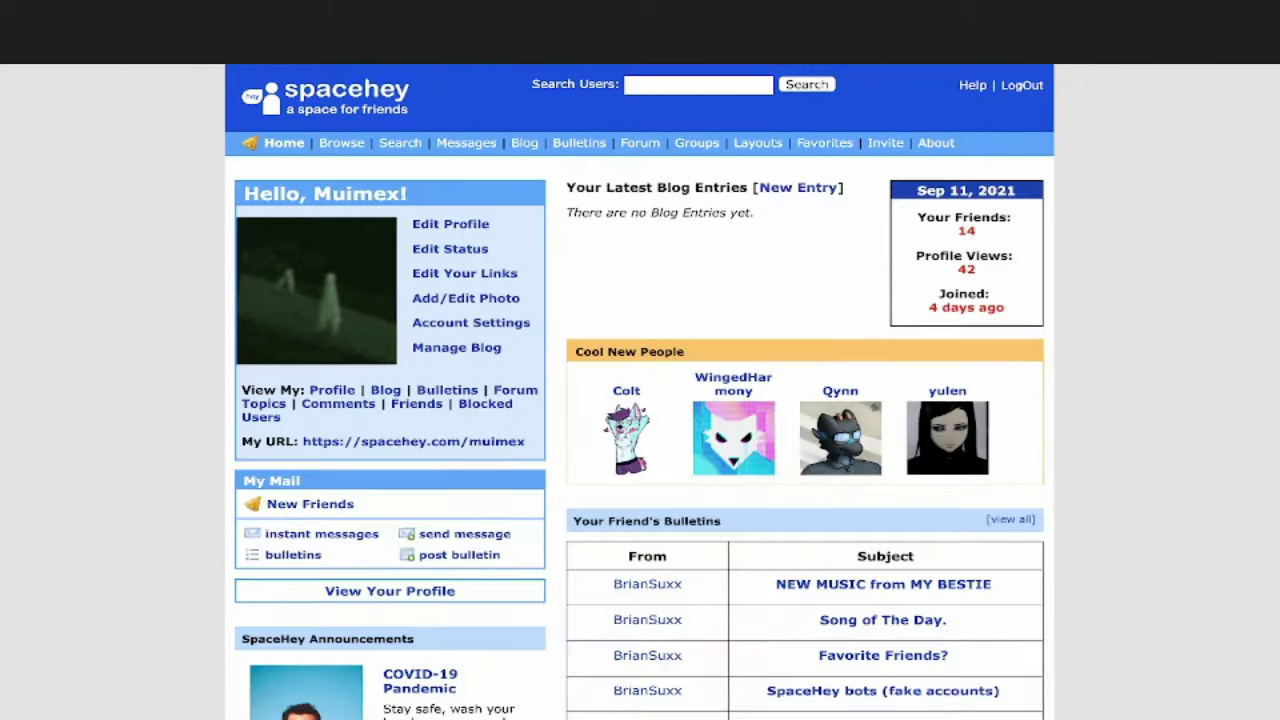
{"action": "scroll", "coordinate": [640, 400], "scroll_direction": "down", "scroll_amount": 3}
{"action": "scroll", "coordinate": [640, 400], "scroll_direction": "up", "scroll_amount": 3}
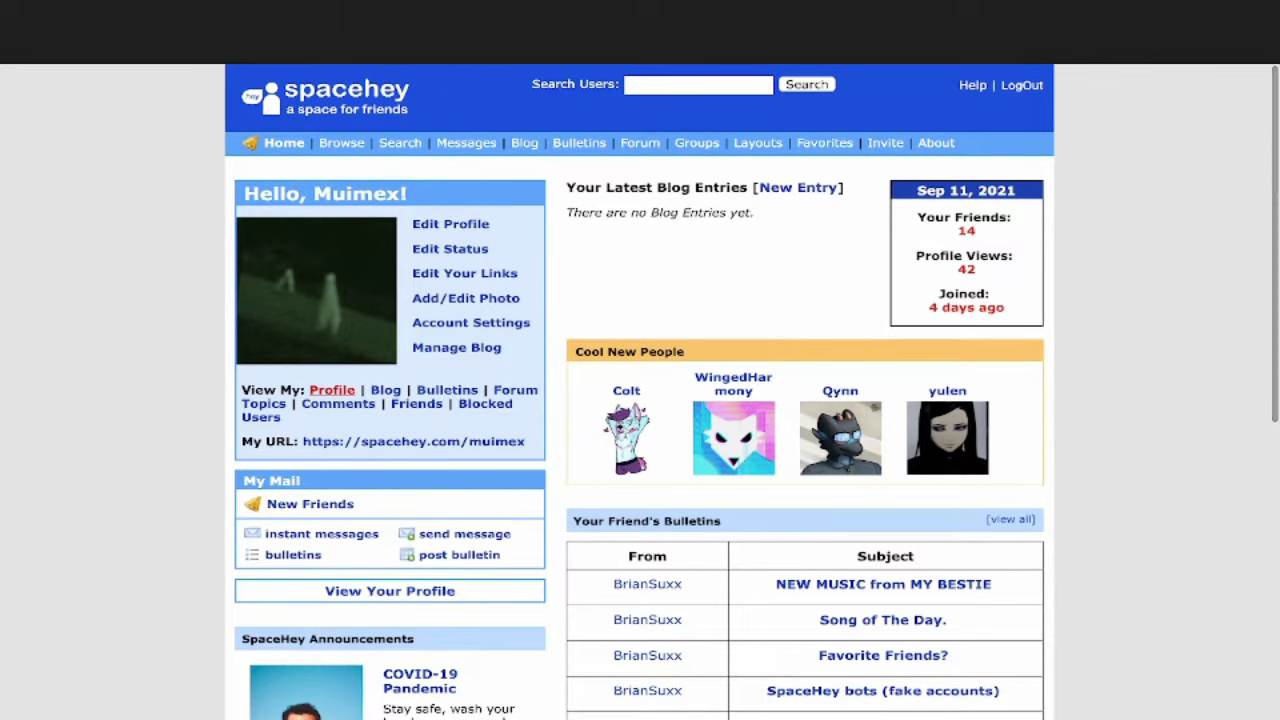
{"action": "left_click", "coordinate": [331, 390]}
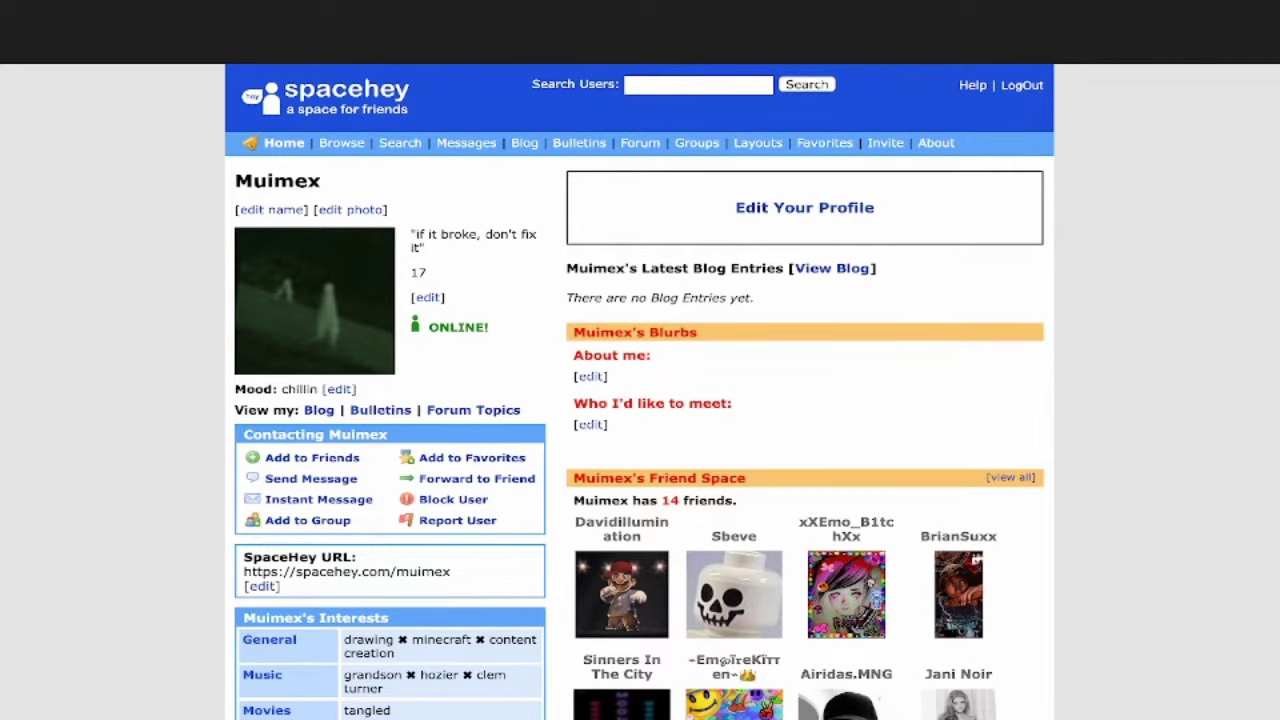
{"action": "left_click", "coordinate": [805, 207]}
- Open the Web Inspector docked at the bottom and select the <main> element
{"action": "key", "text": "super+alt+i"}
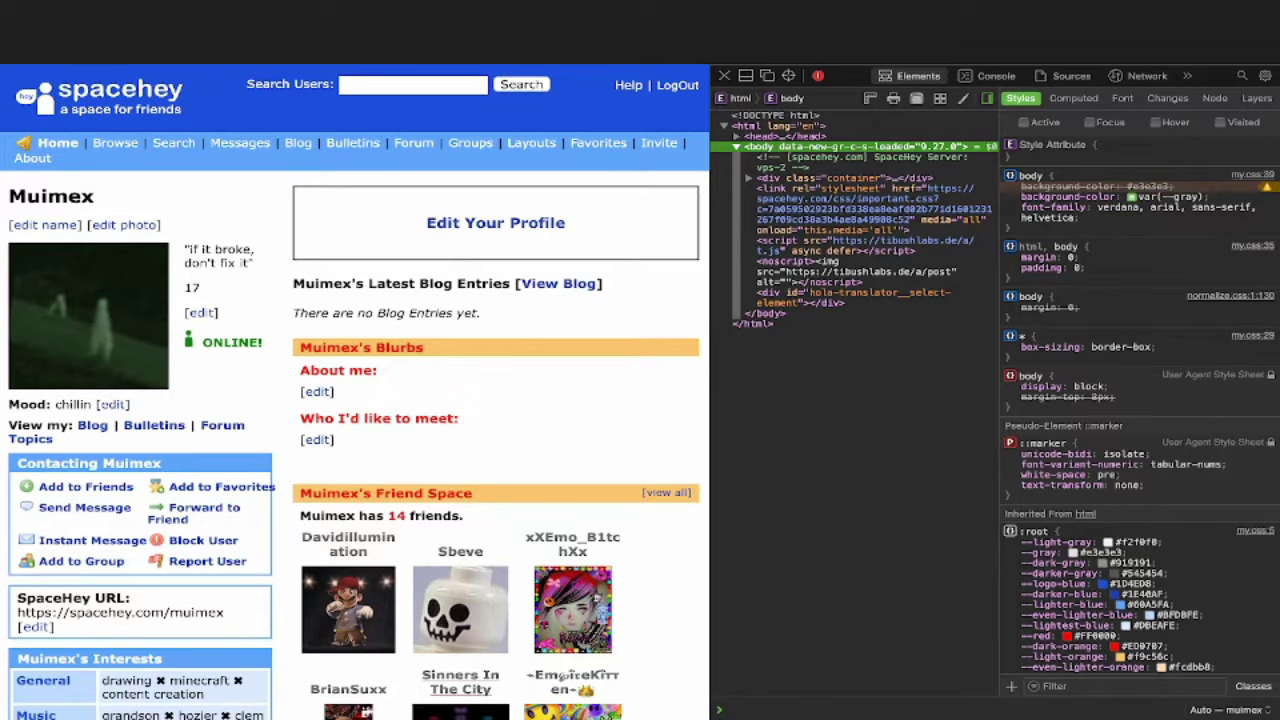
{"action": "key", "text": "super+shift+d"}
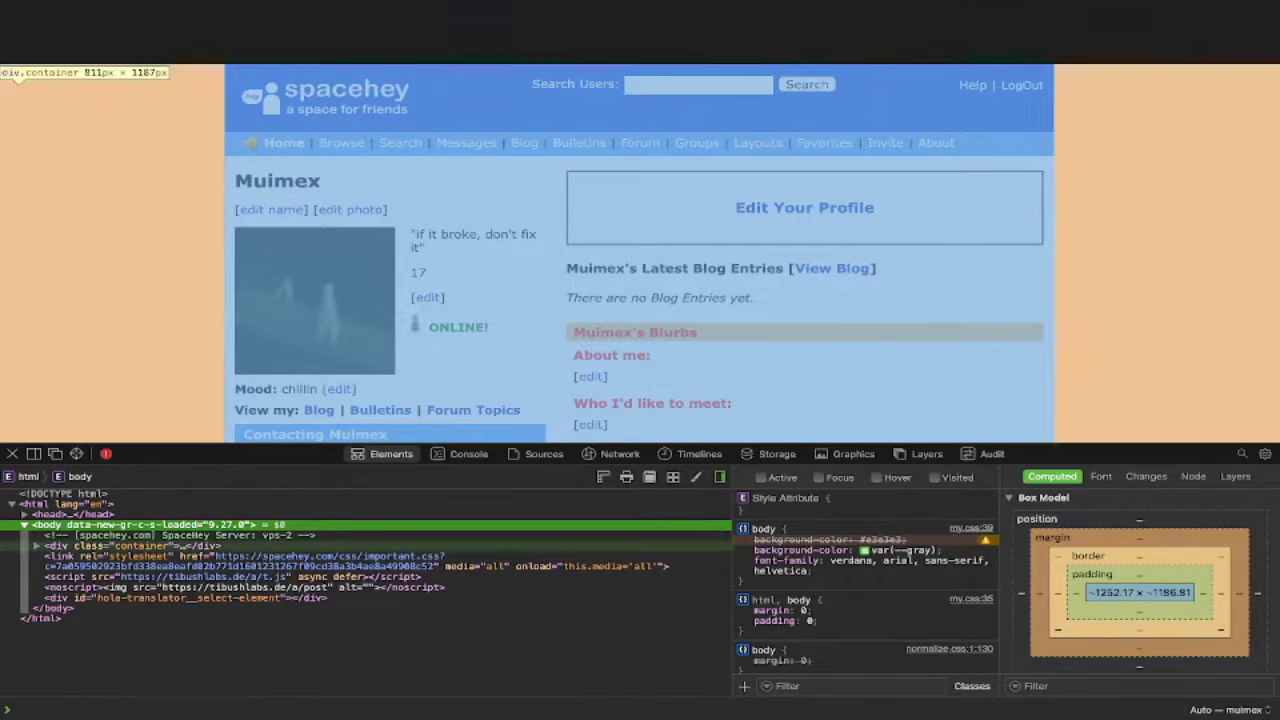
{"action": "left_click", "coordinate": [37, 545]}
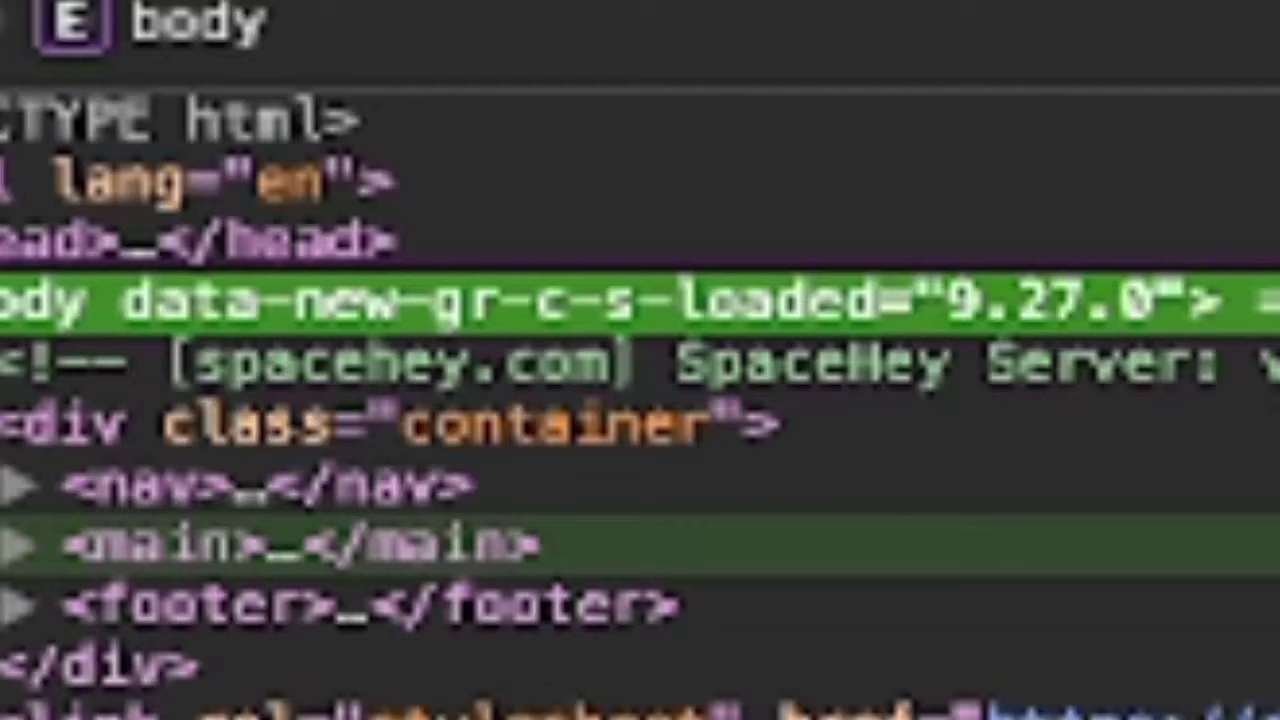
{"action": "left_click", "coordinate": [60, 566]}
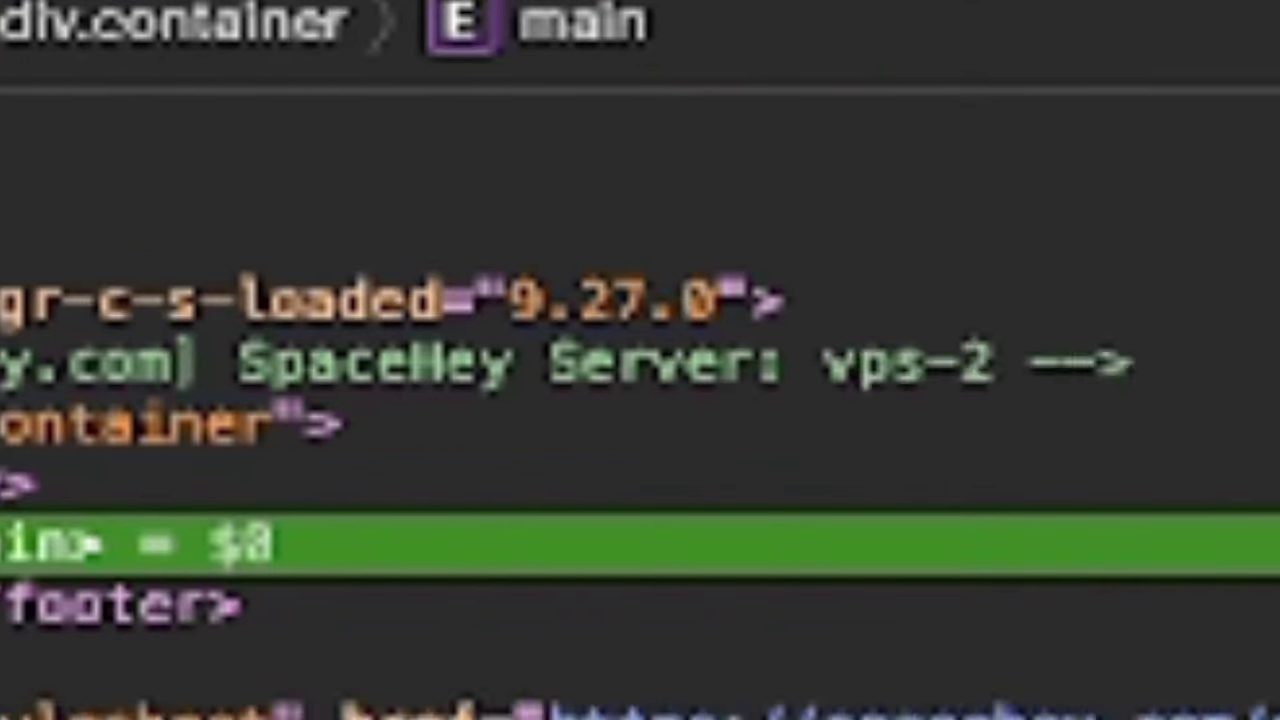
- Change the main rule's background to background-image with an empty url( value
{"action": "left_click", "coordinate": [355, 388]}
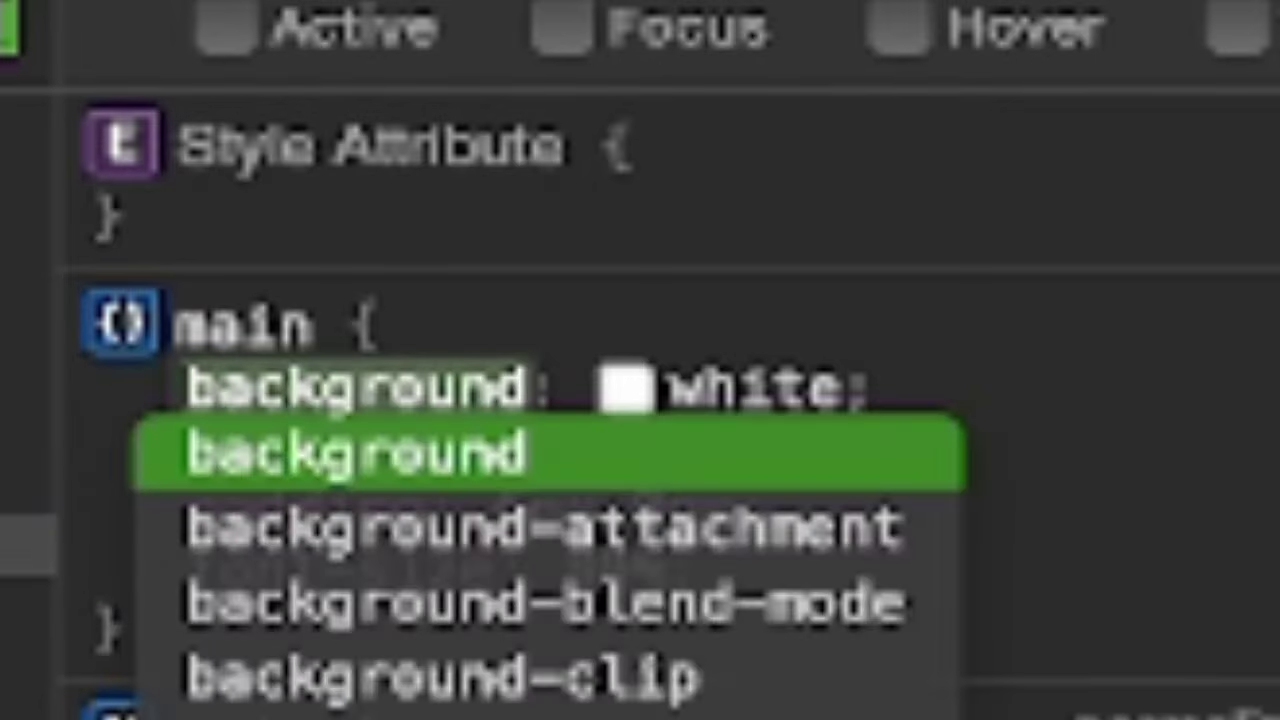
{"action": "type", "text": "-image"}
{"action": "key", "text": "Tab"}
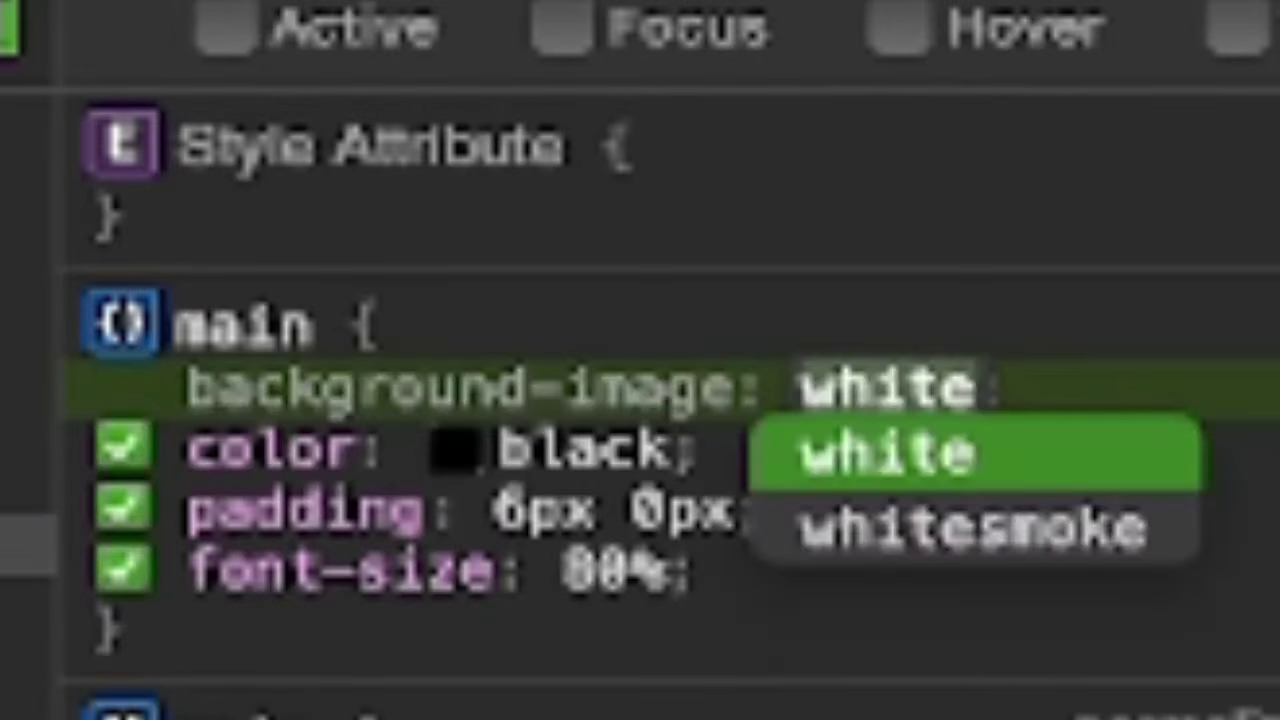
{"action": "type", "text": "url"}
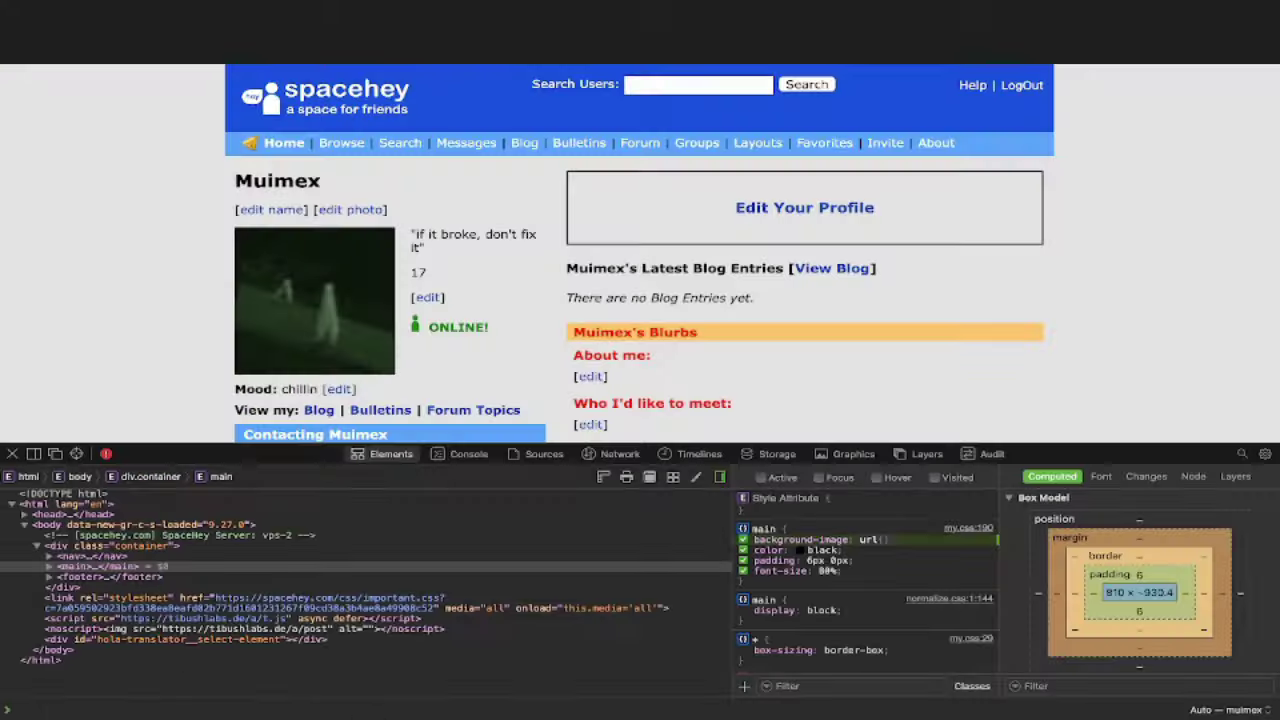
{"action": "type", "text": "("}
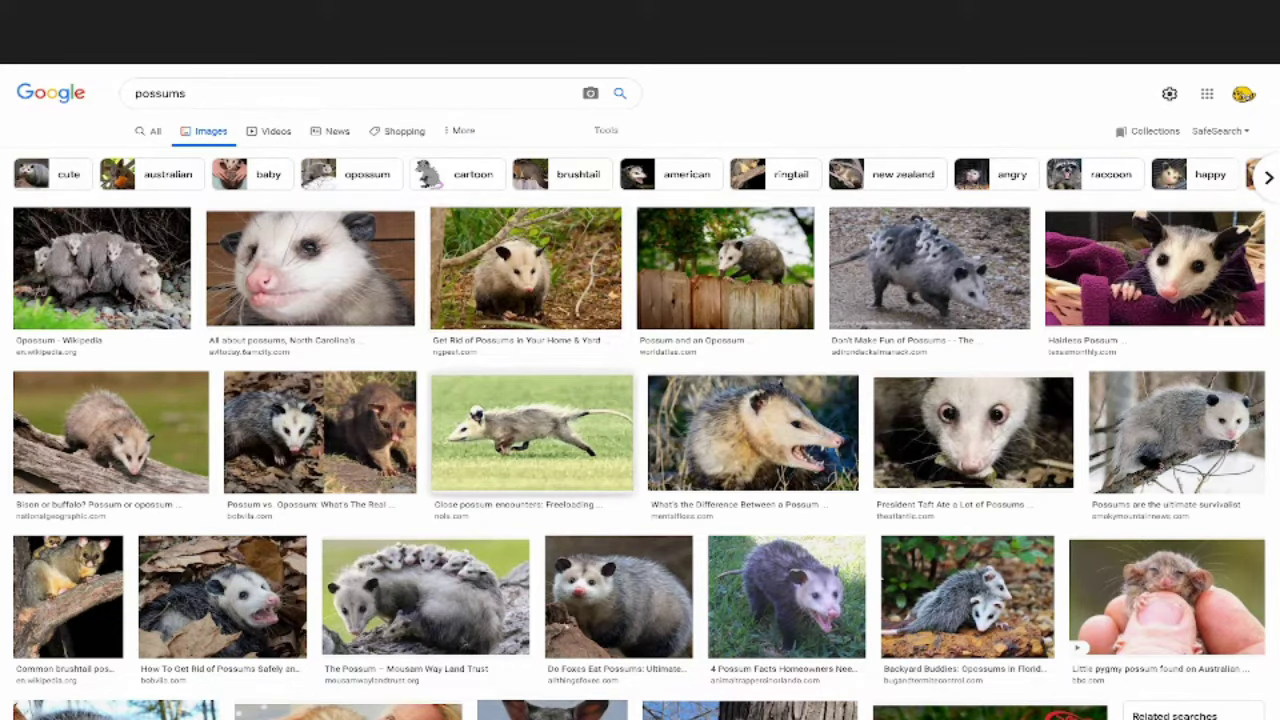
{"action": "left_click", "coordinate": [532, 432]}
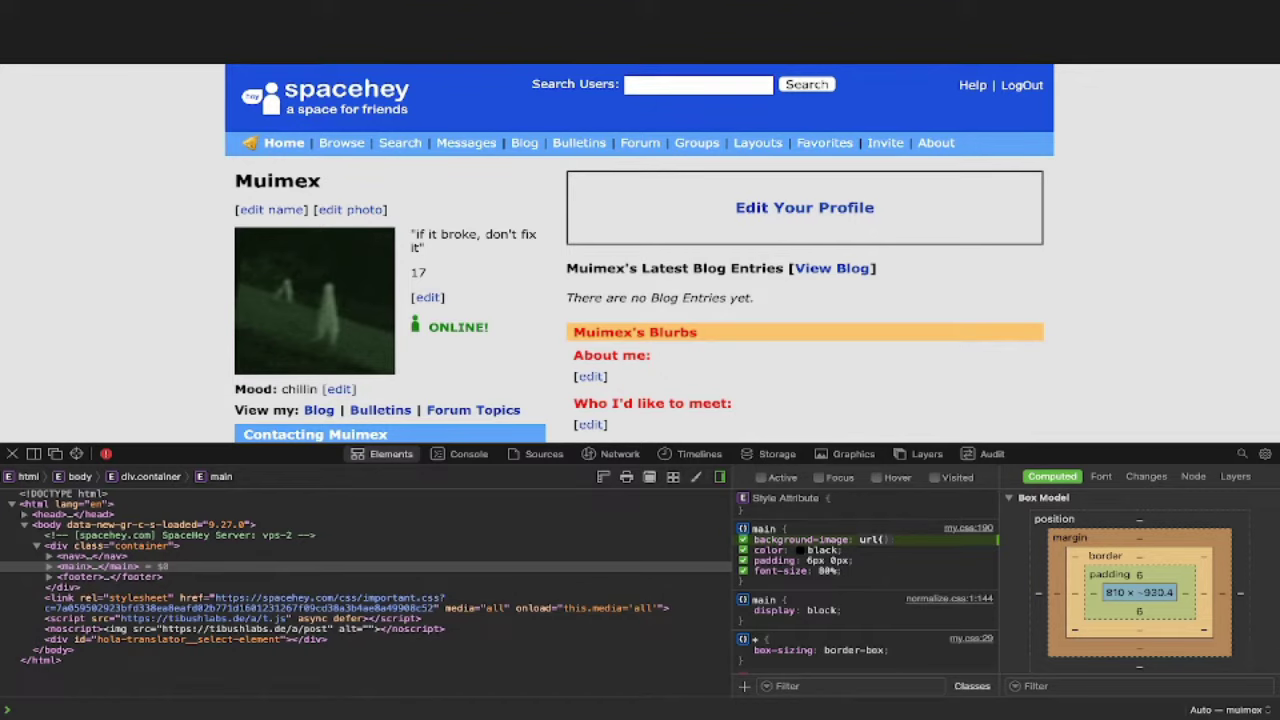
- Paste the starfield GIF address into the main rule's background-image url()
{"action": "type", "text": "https://monophy.com/media/eHdZZgmLheaqRT6kVX/monophy.gif"}
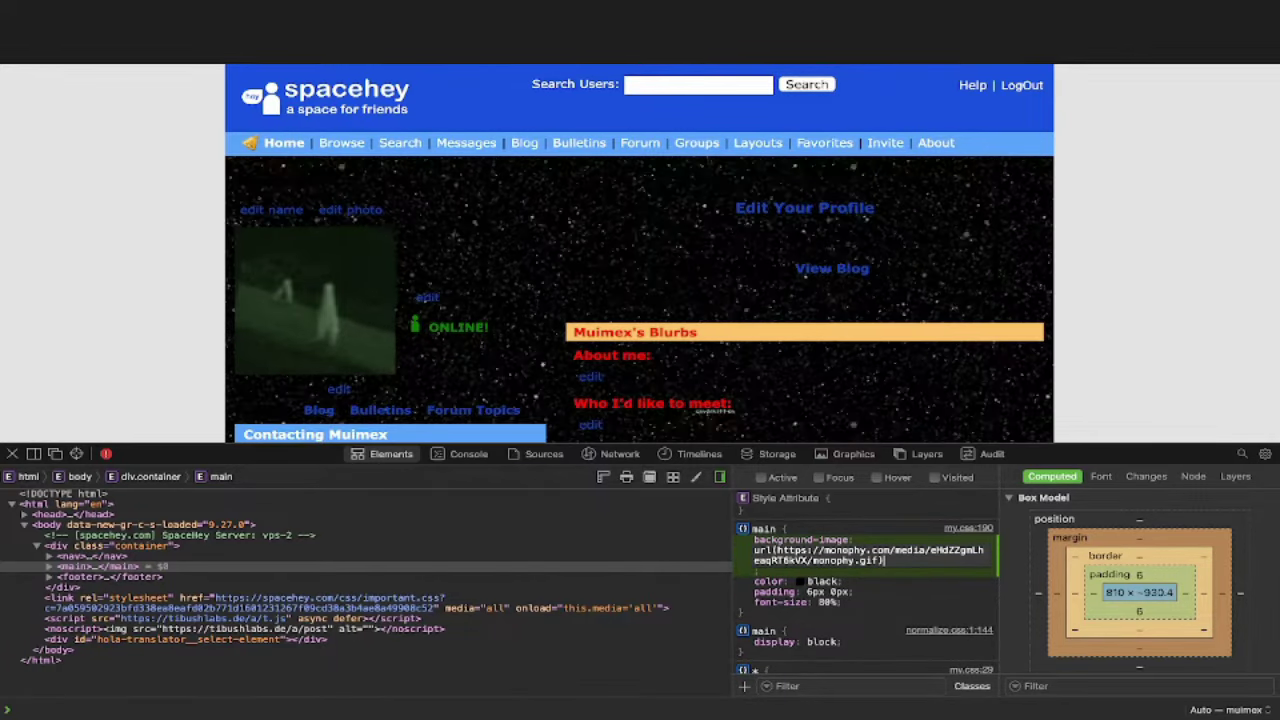
{"action": "scroll", "coordinate": [640, 250], "scroll_direction": "down", "scroll_amount": 3}
{"action": "scroll", "coordinate": [640, 250], "scroll_direction": "down", "scroll_amount": 3}
{"action": "scroll", "coordinate": [640, 250], "scroll_direction": "up", "scroll_amount": 5}
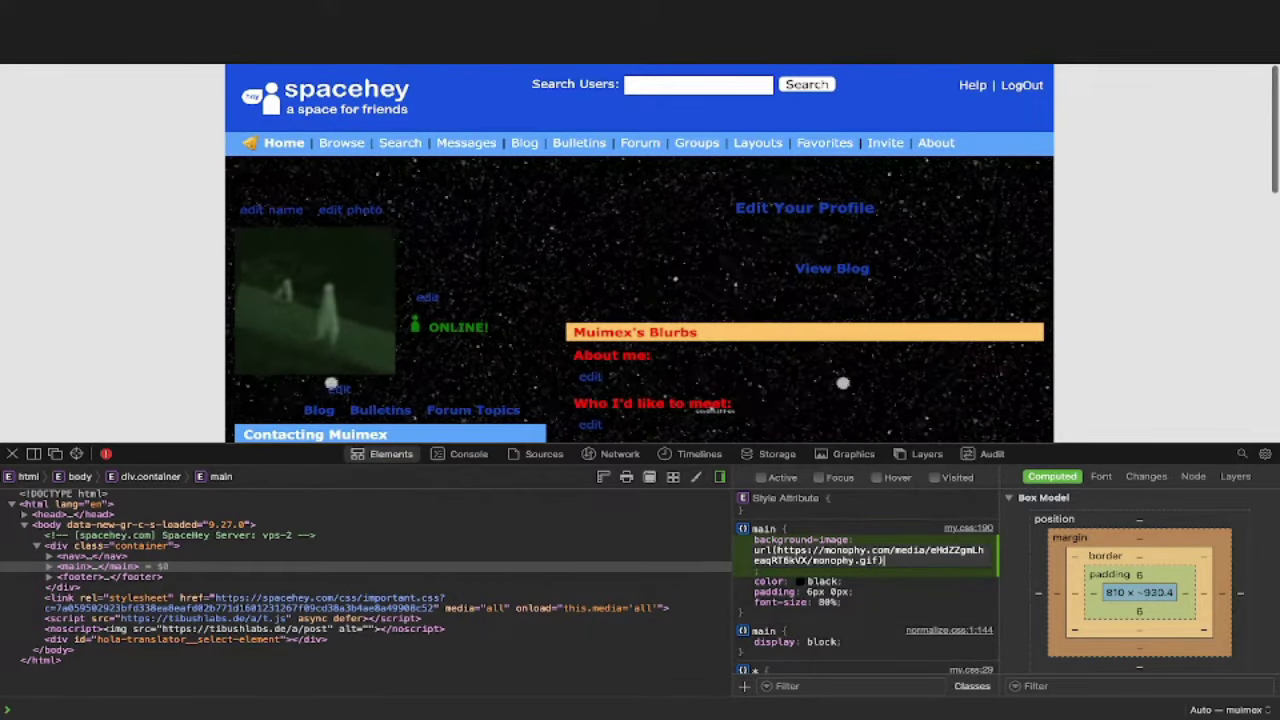
{"action": "key", "text": "Return"}
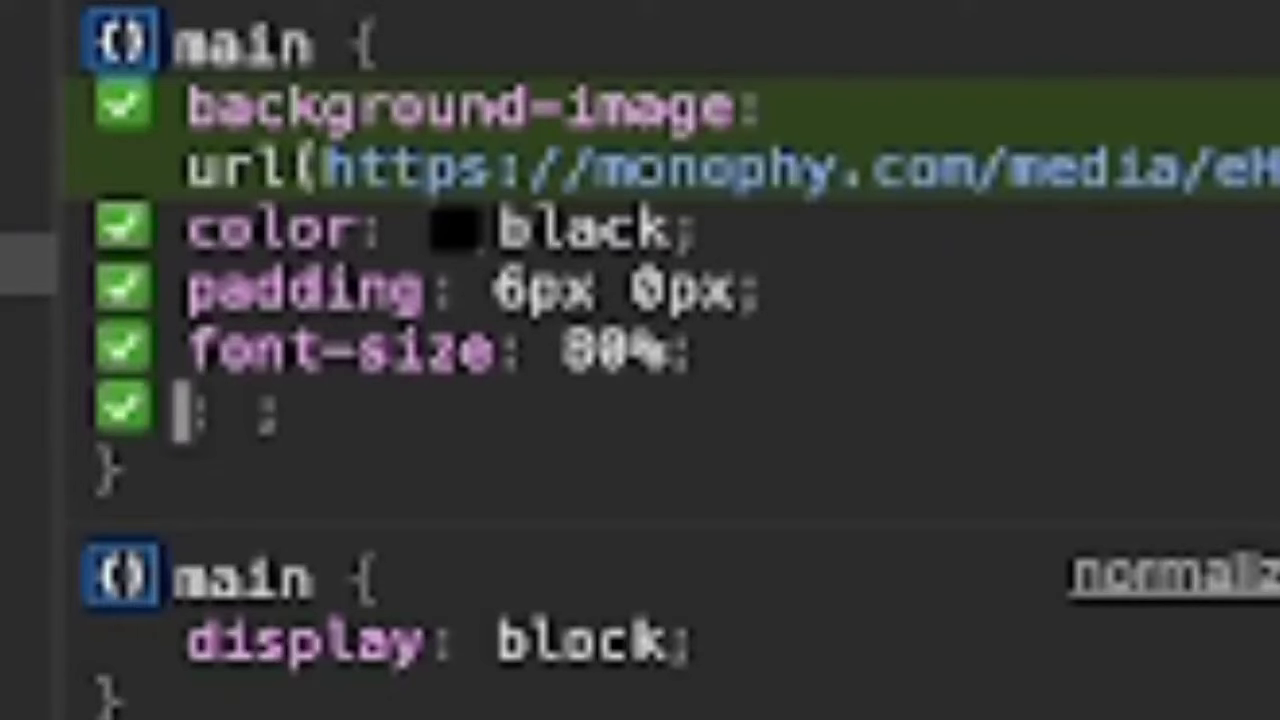
- Add background-size: 100% 100% and background-attachment: fixed to the main rule
{"action": "type", "text": "backg"}
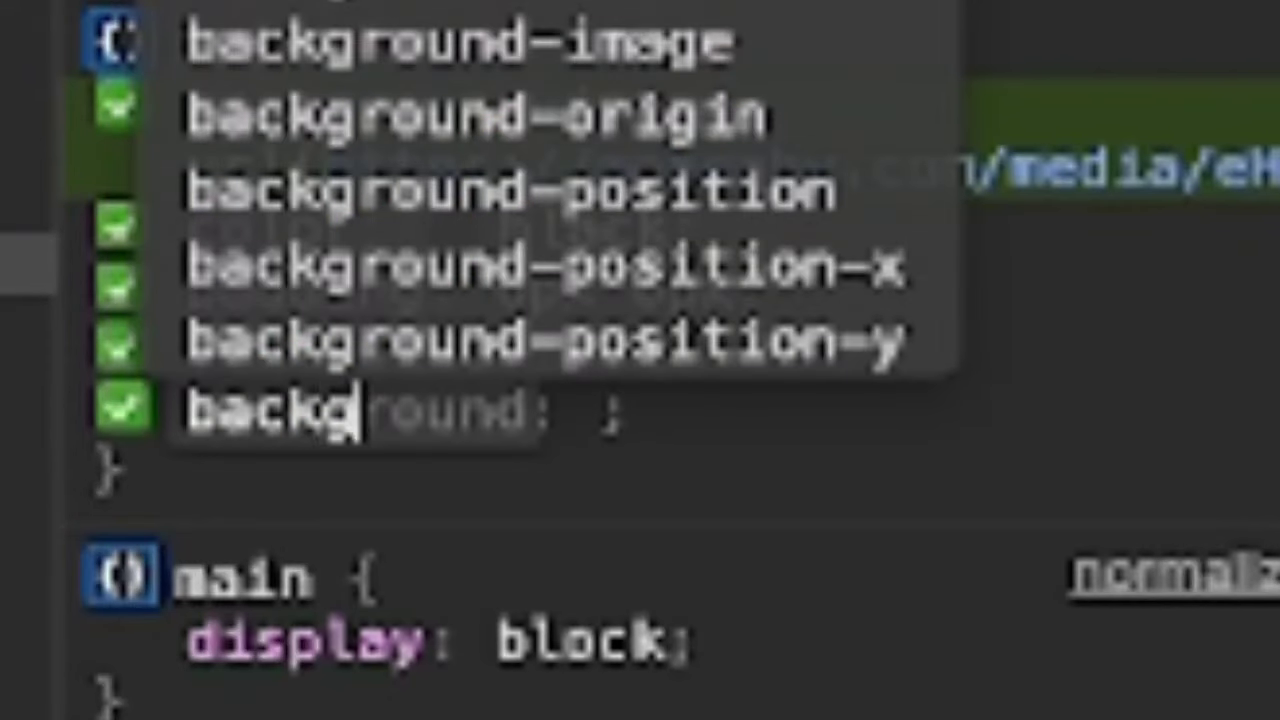
{"action": "key", "text": "Down"}
{"action": "key", "text": "Down"}
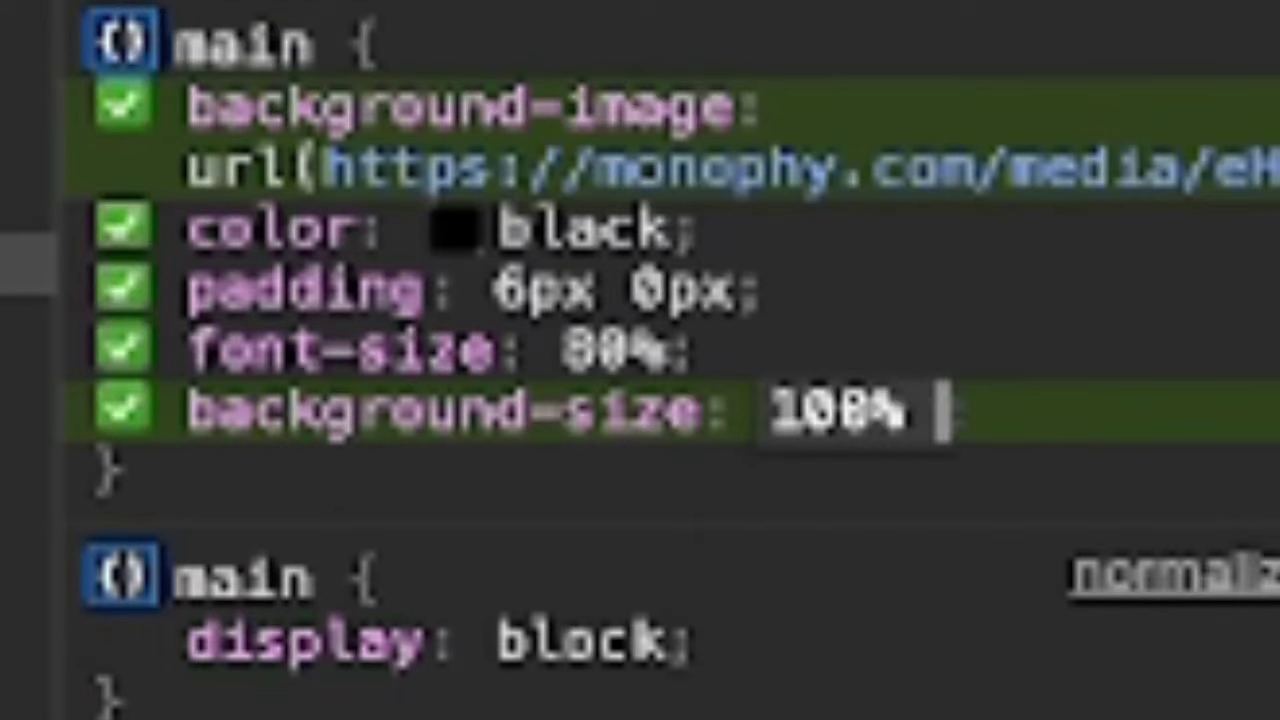
{"action": "type", "text": "100%"}
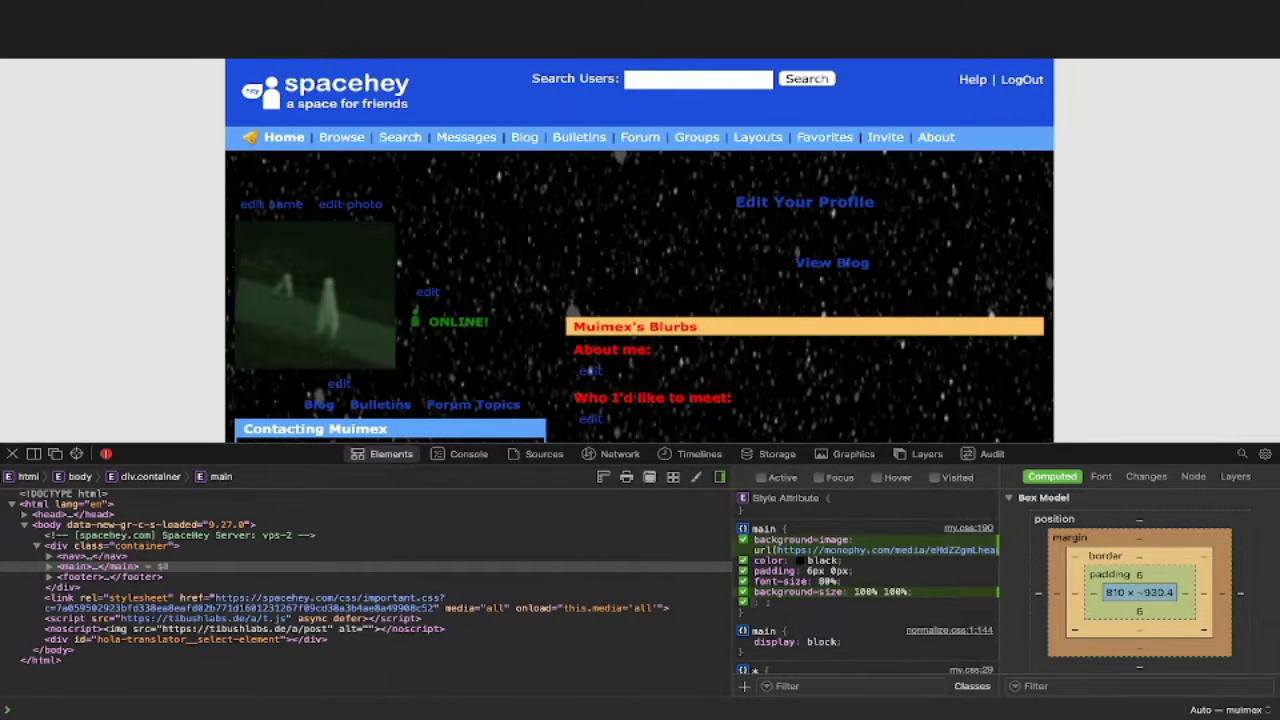
{"action": "scroll", "coordinate": [640, 250], "scroll_direction": "down", "scroll_amount": 10}
{"action": "scroll", "coordinate": [640, 250], "scroll_direction": "up", "scroll_amount": 10}
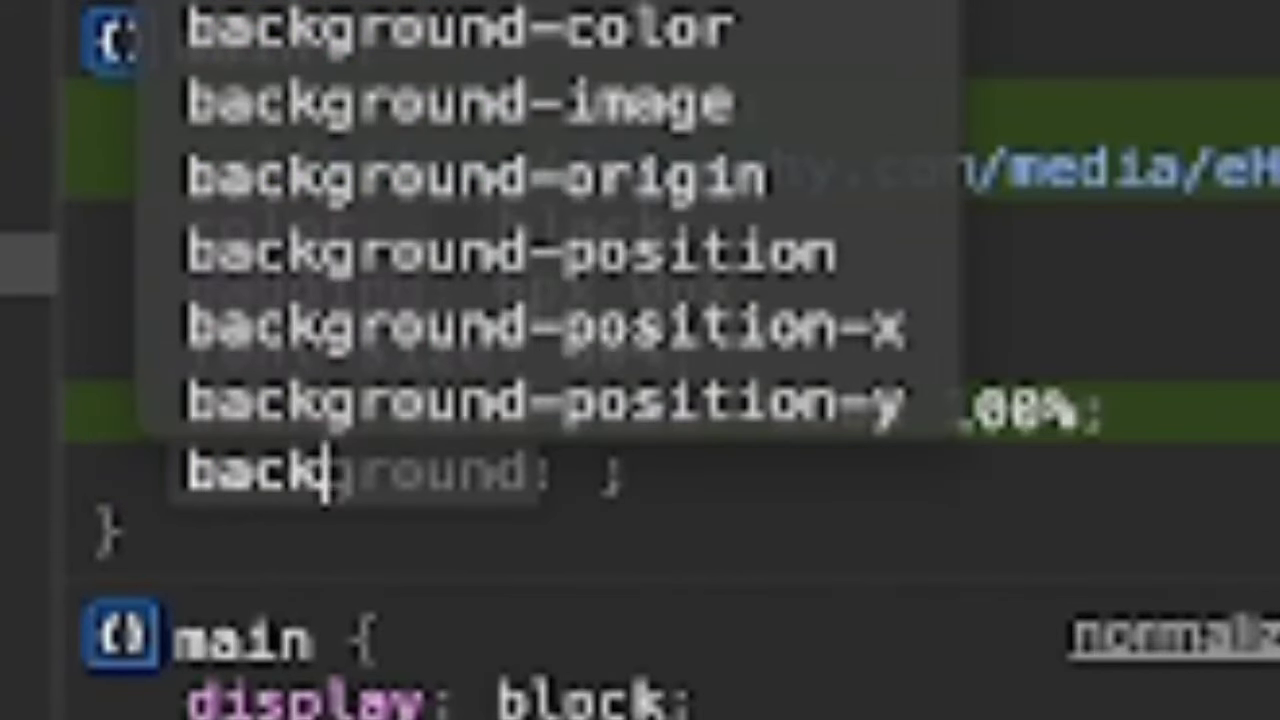
{"action": "key", "text": "Down"}
{"action": "key", "text": "Tab"}
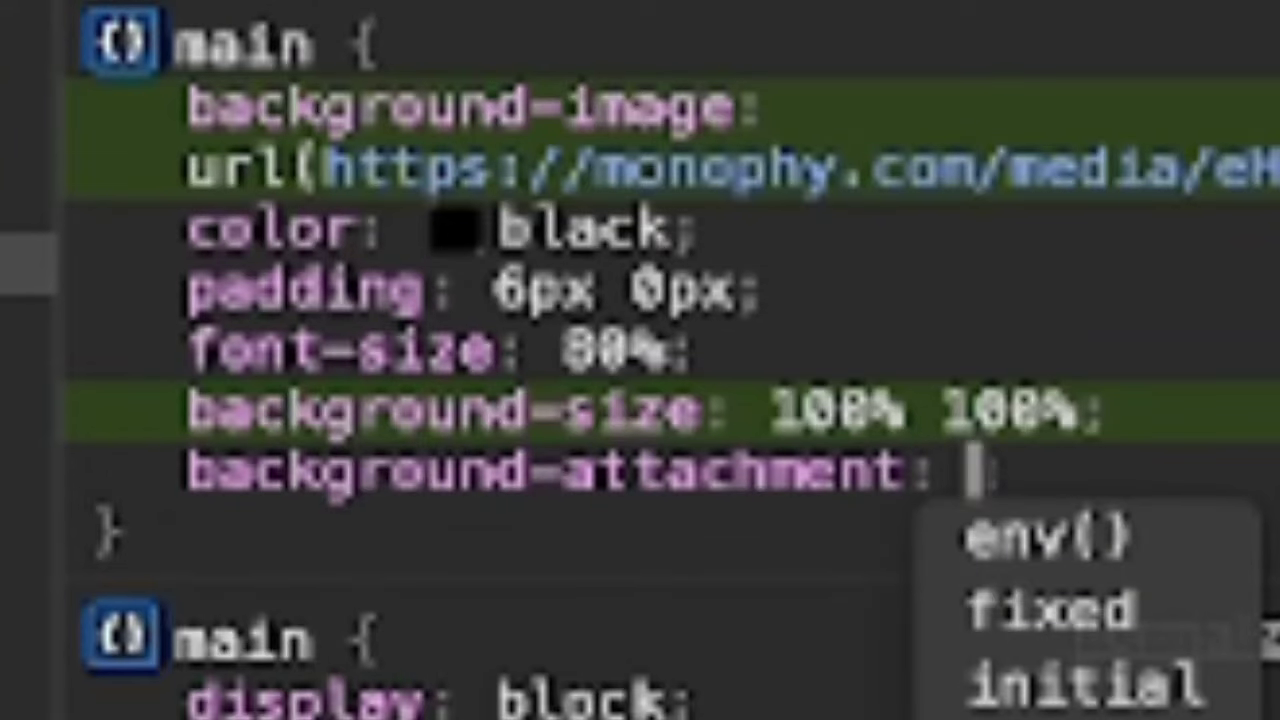
{"action": "type", "text": "fixed"}
{"action": "key", "text": "Return"}
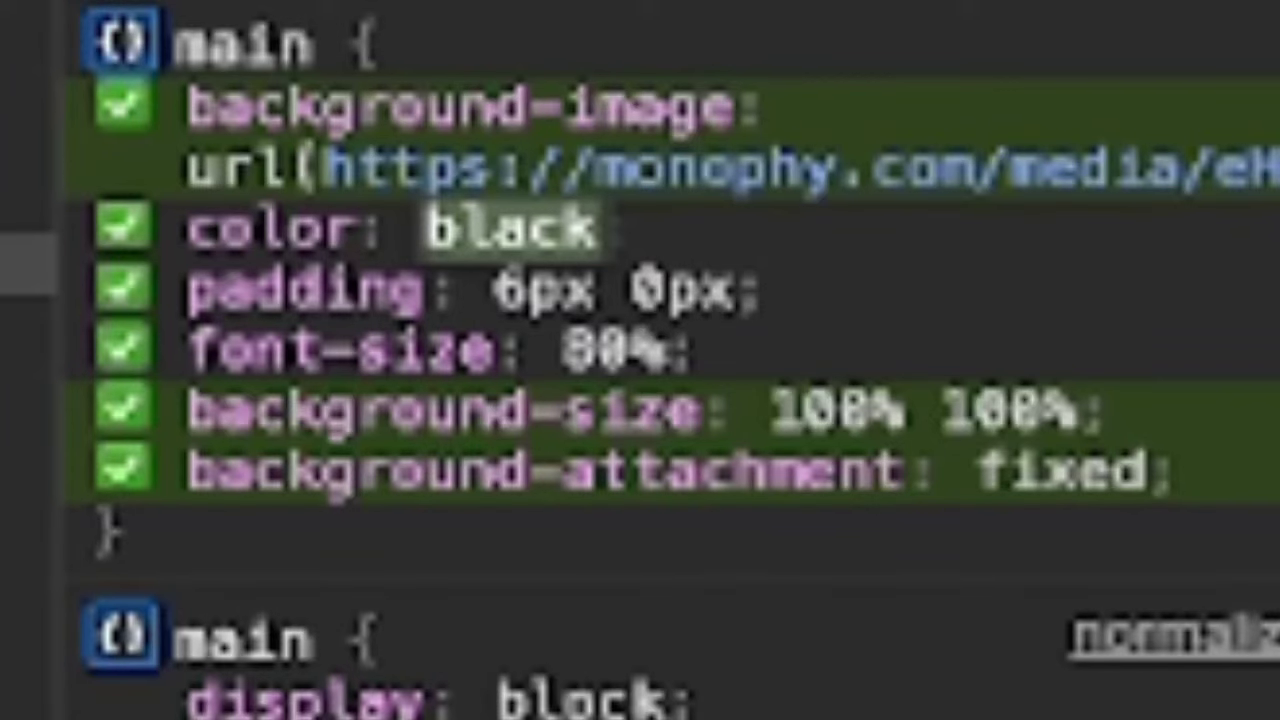
- Give the main rule a lightgray 3px solid border
{"action": "type", "text": "light"}
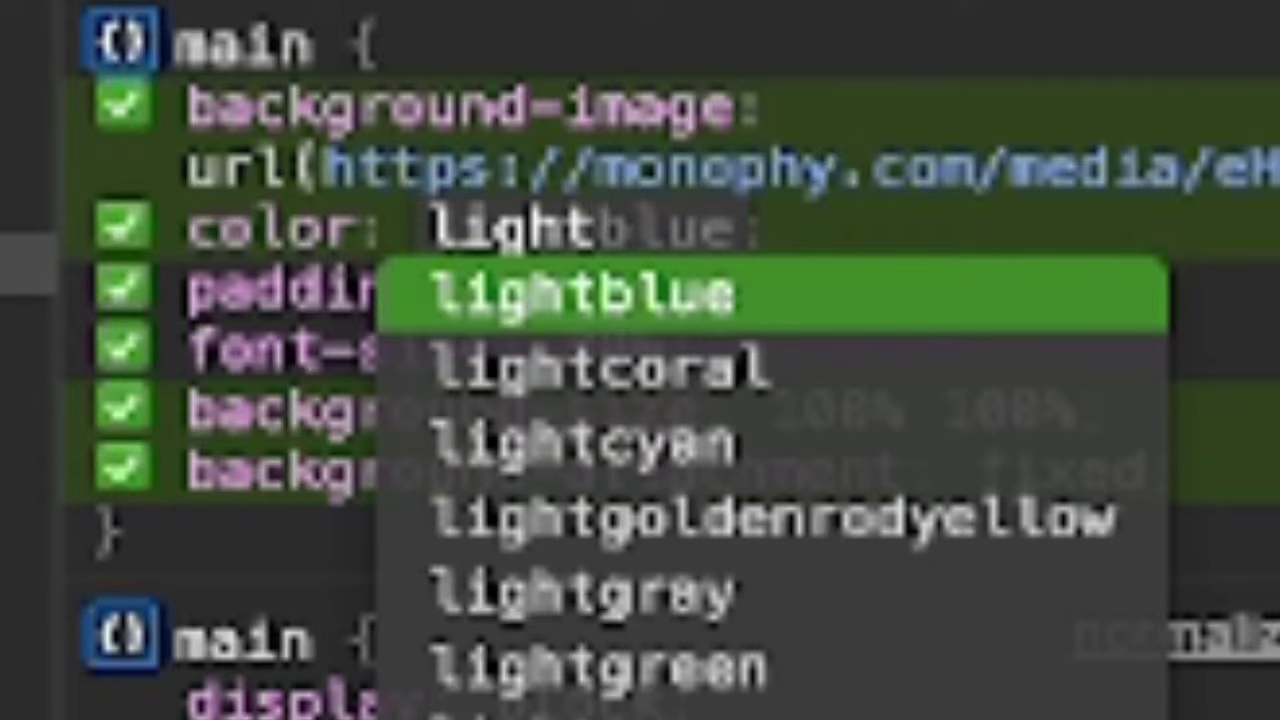
{"action": "type", "text": "gray"}
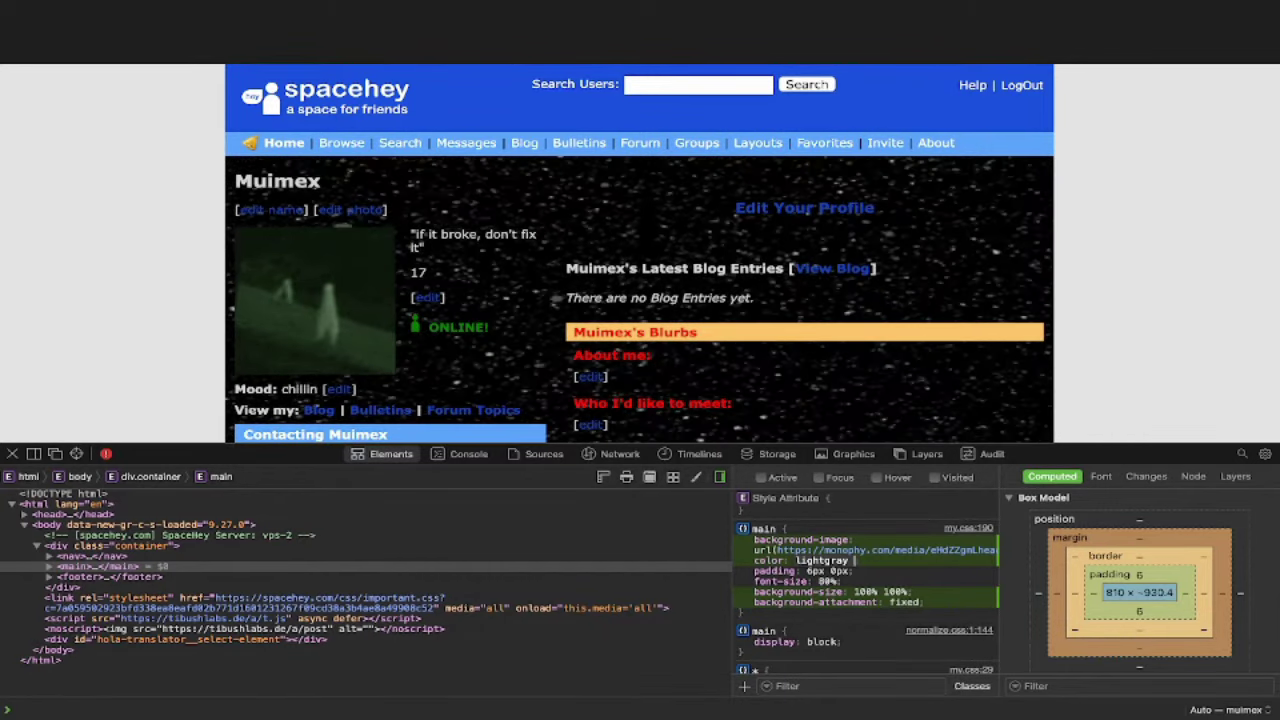
{"action": "key", "text": "Return"}
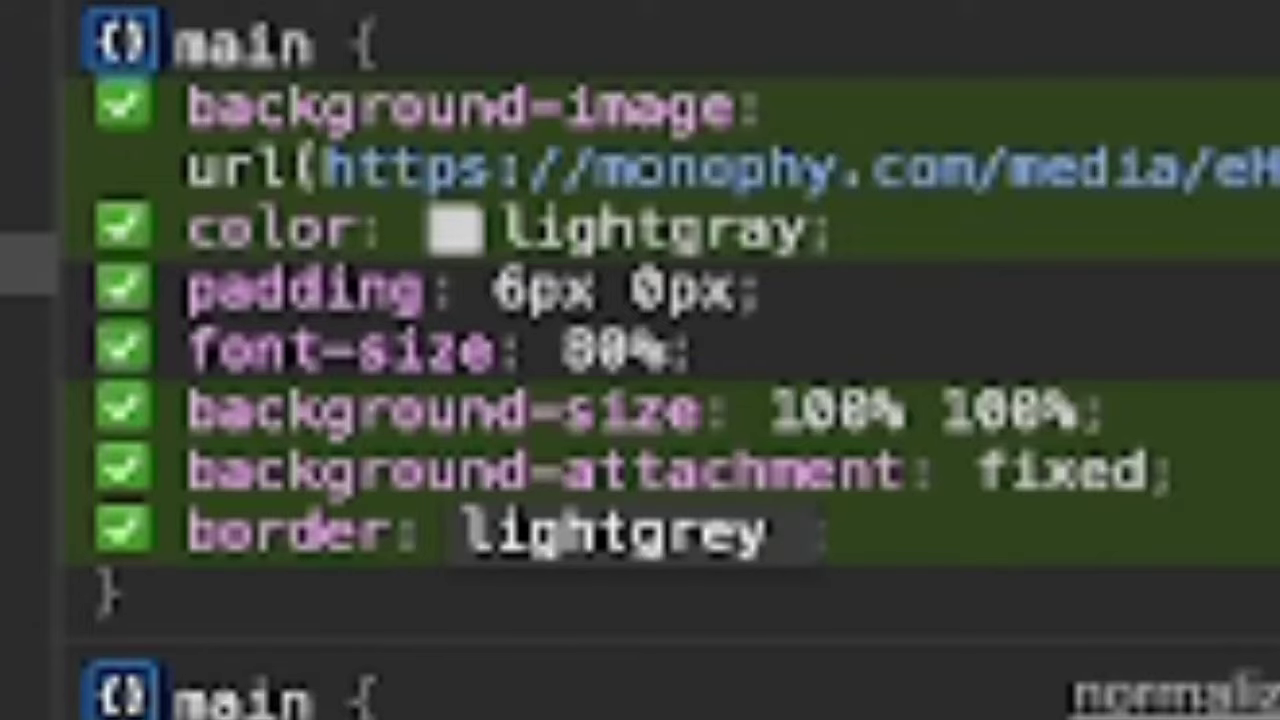
{"action": "type", "text": "3px "}
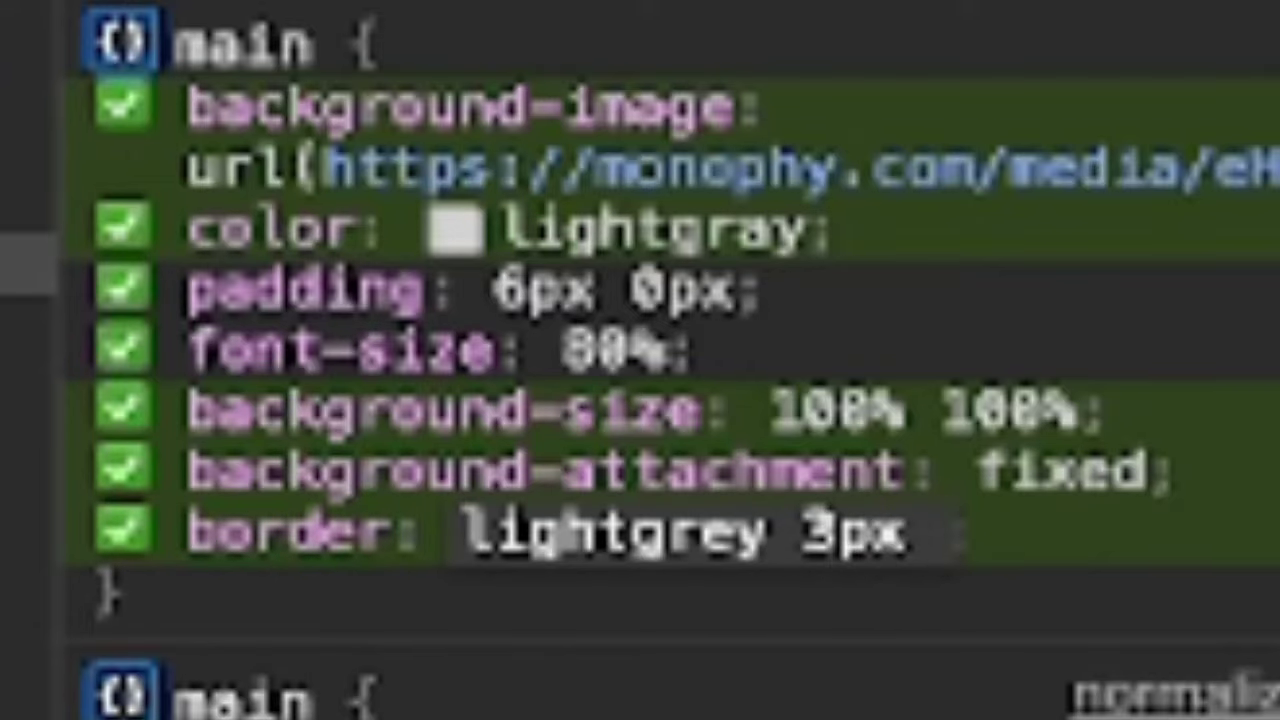
{"action": "type", "text": "solid"}
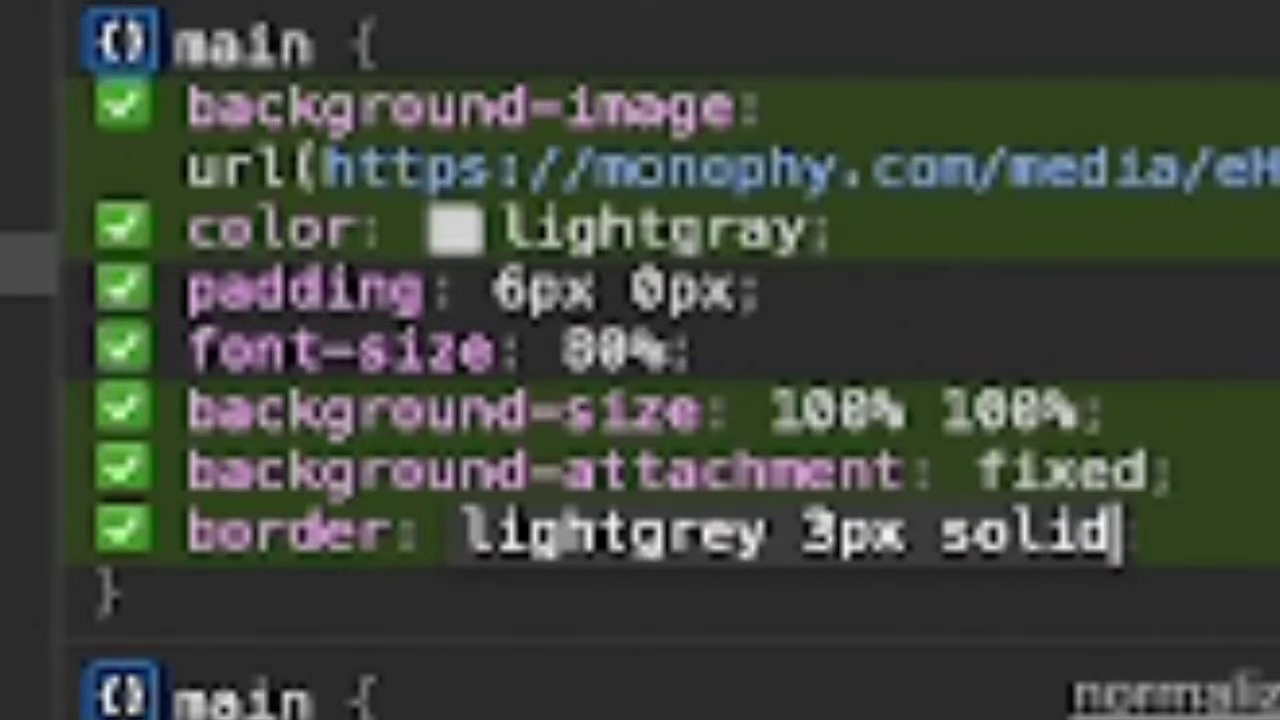
{"action": "key", "text": "Return"}
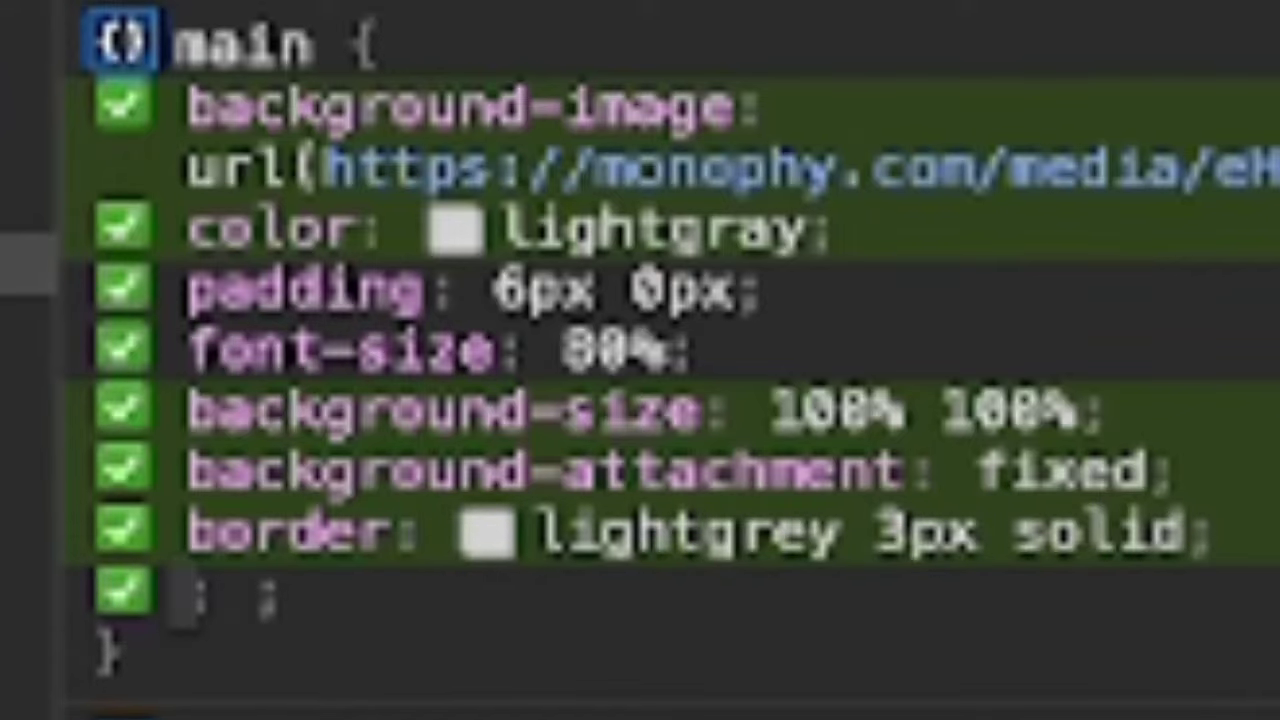
- Add border-radius 30 to the main rule
{"action": "type", "text": "border-ra"}
{"action": "key", "text": "Return"}
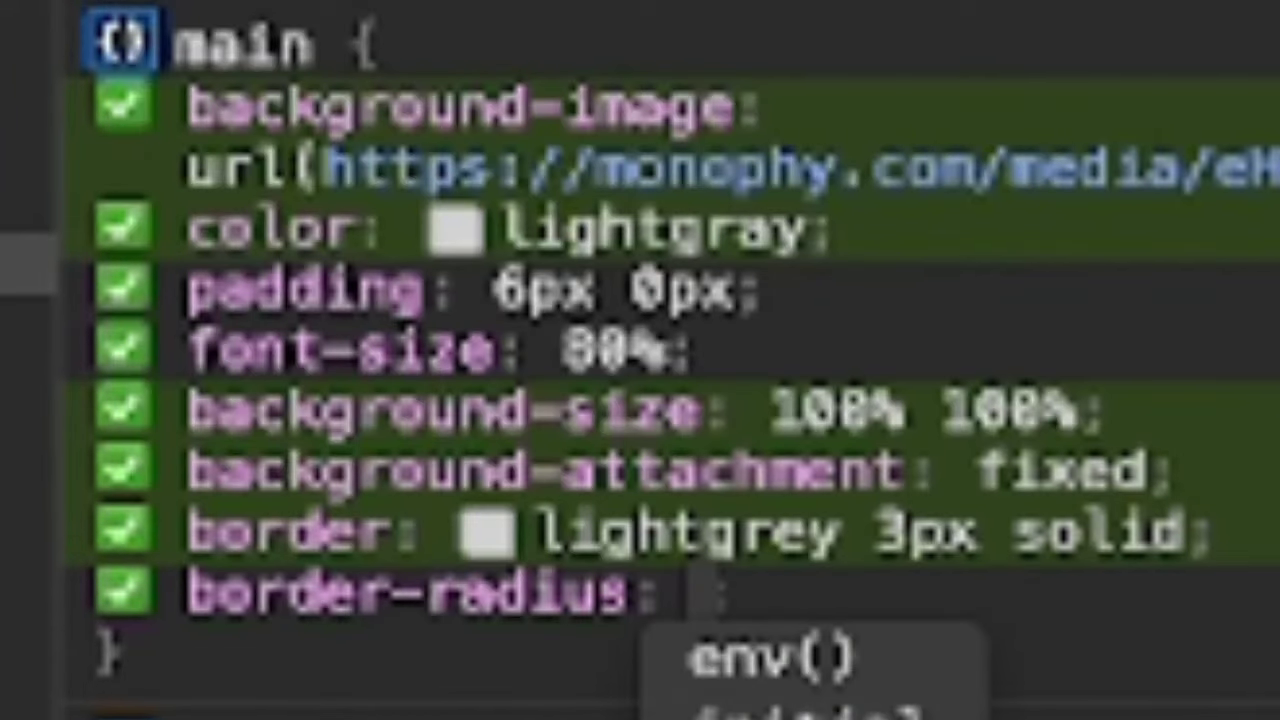
{"action": "type", "text": "30"}
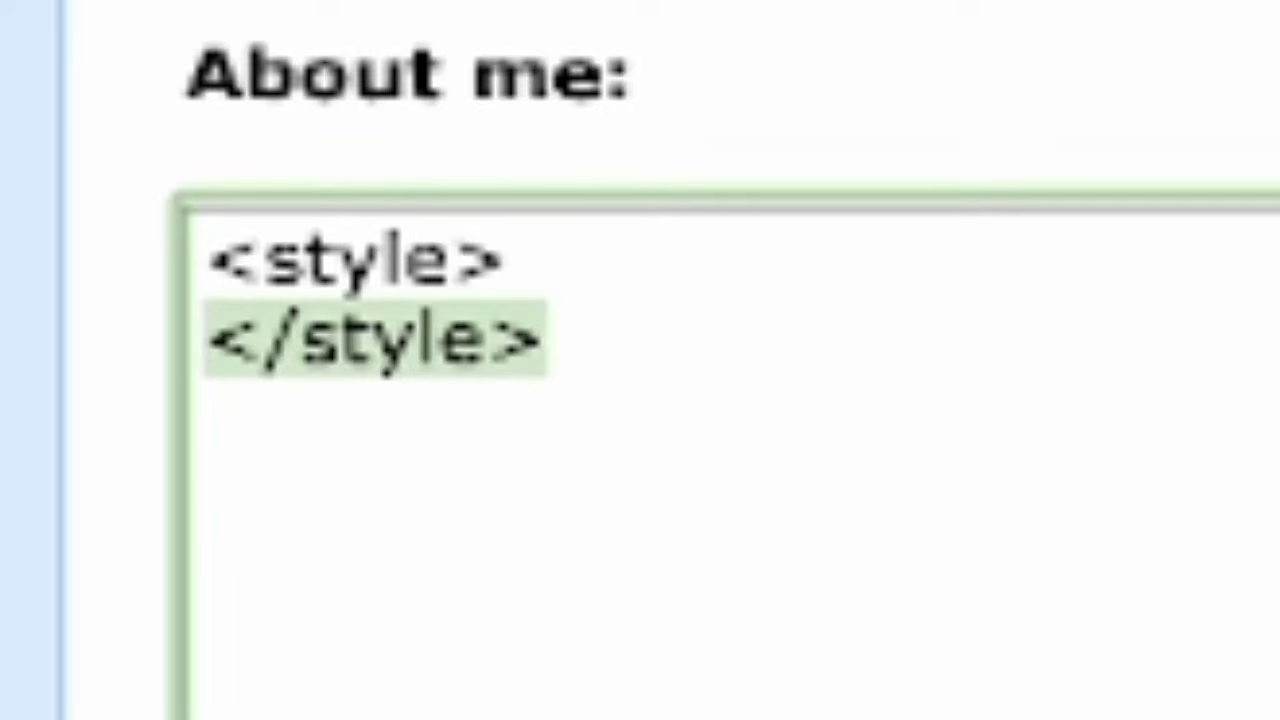
- Paste the main { … } CSS between the About me style tags
{"action": "key", "text": "ctrl+v"}
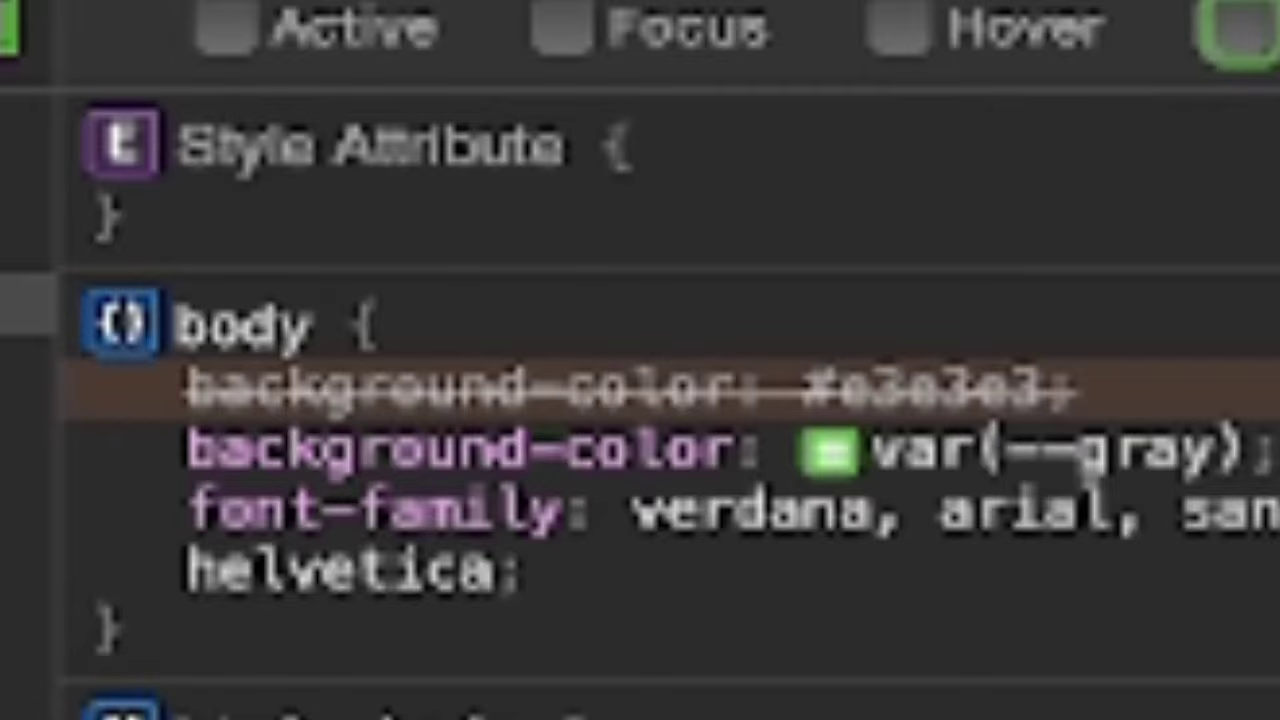
- Add an inline background: black to the body's style attribute
{"action": "left_click", "coordinate": [300, 185]}
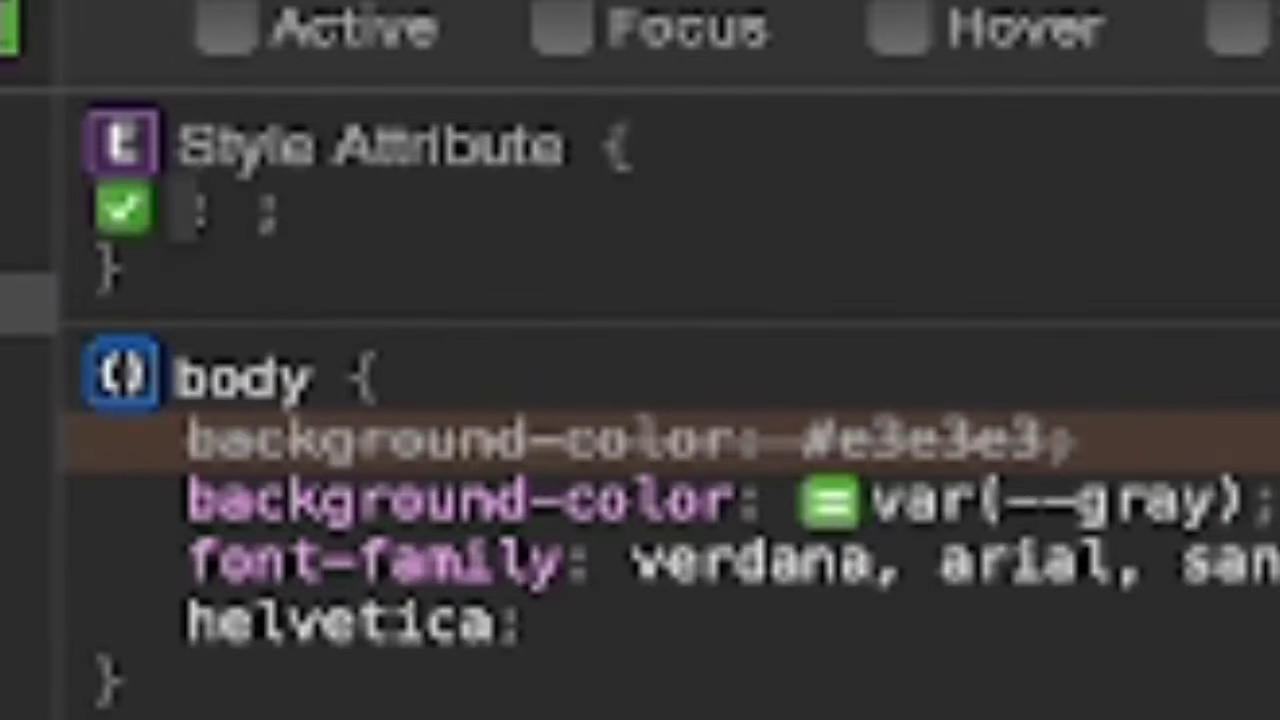
{"action": "type", "text": "back"}
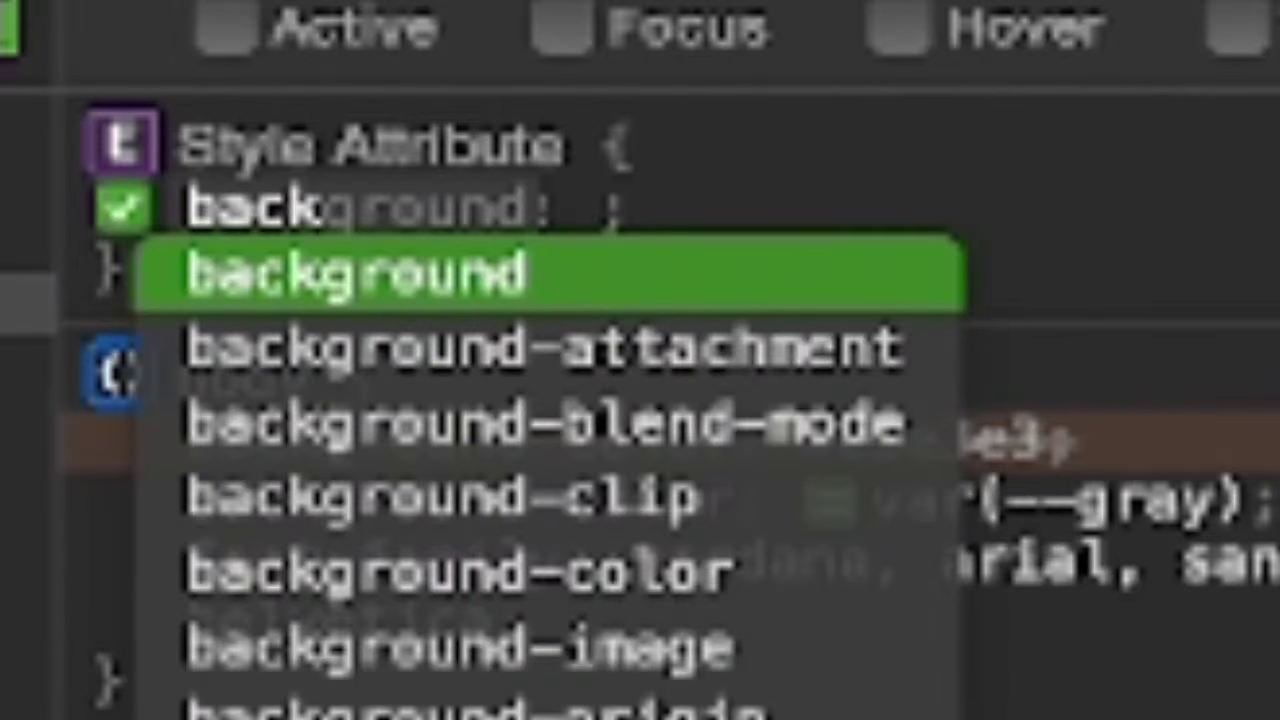
{"action": "key", "text": "Tab"}
{"action": "type", "text": "b"}
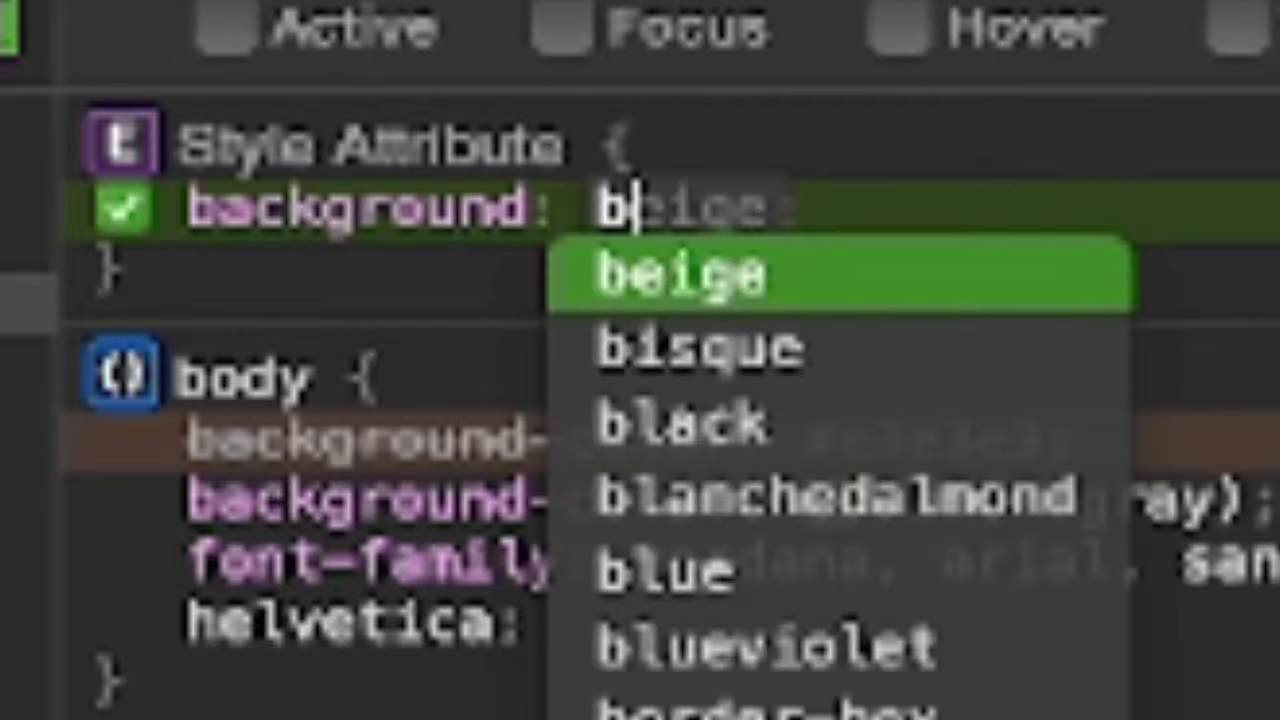
{"action": "type", "text": "lack"}
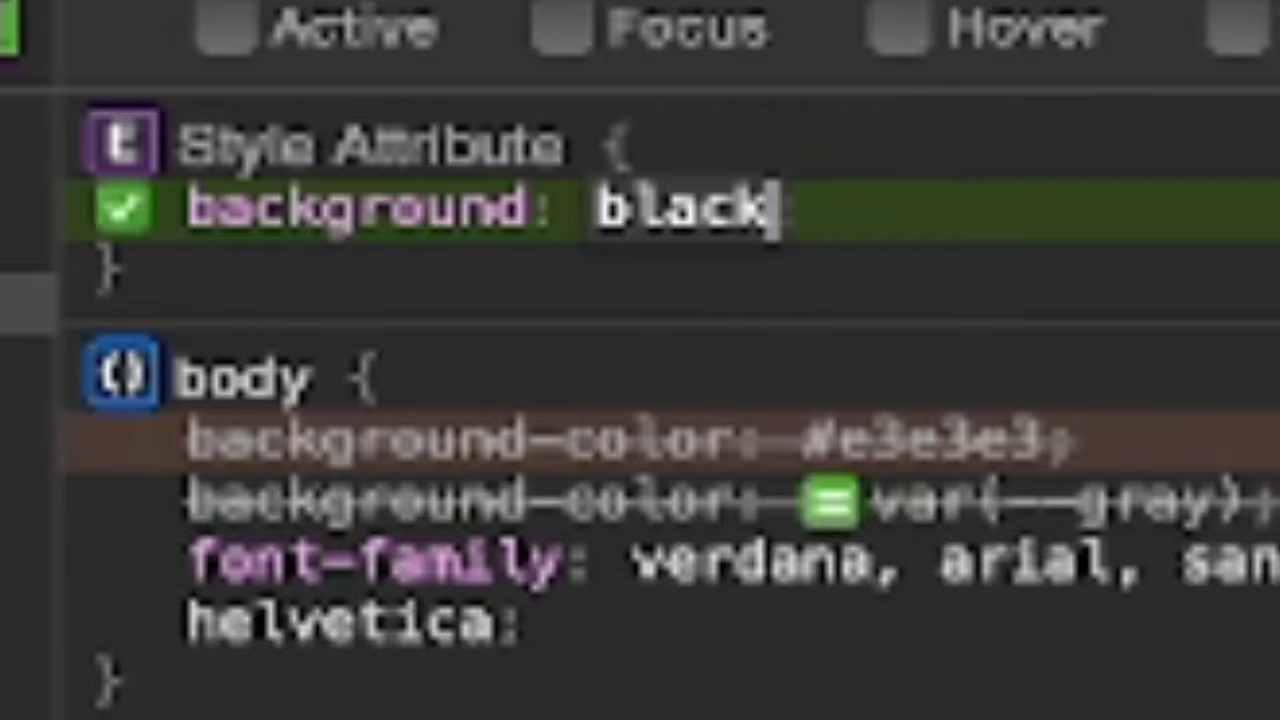
- Undo the accidentally pasted CSS and delete the stray url( from the body value
{"action": "type", "text": " url("}
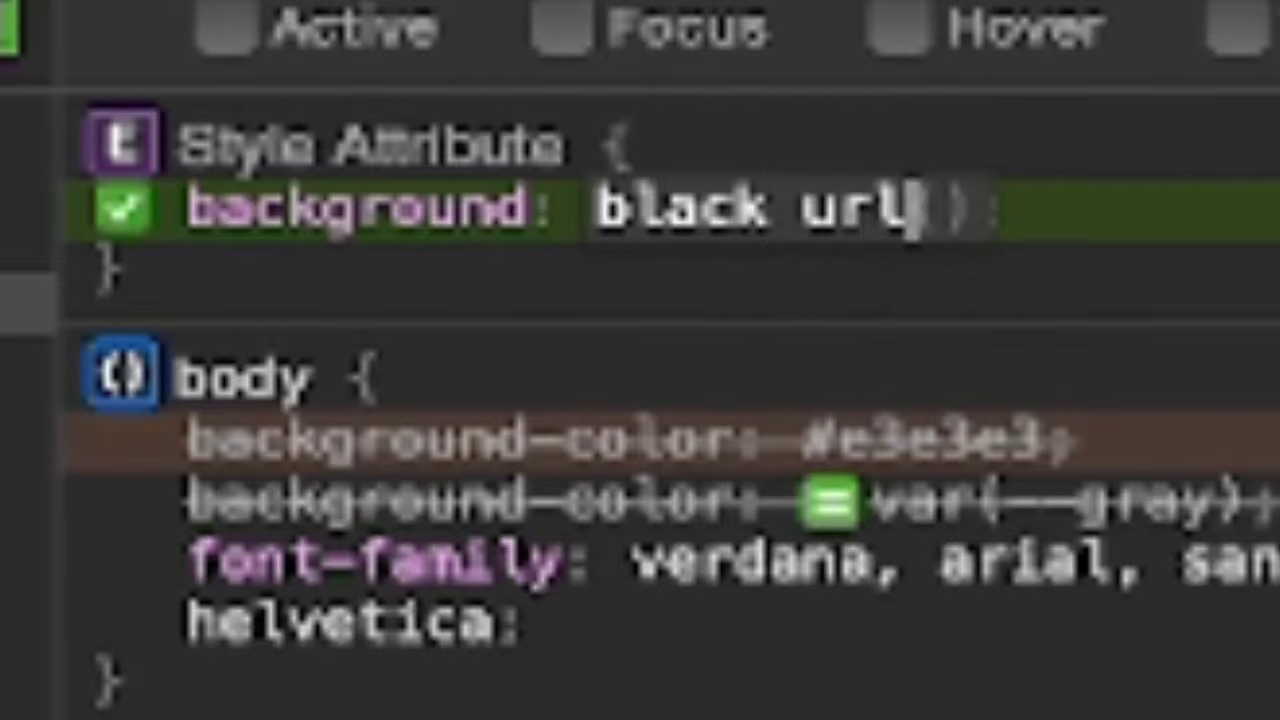
{"action": "key", "text": "ctrl+v"}
{"action": "key", "text": "shift+Home"}
{"action": "key", "text": "ctrl+z"}
{"action": "key", "text": "BackSpace"}
{"action": "key", "text": "BackSpace"}
{"action": "key", "text": "BackSpace"}
{"action": "key", "text": "BackSpace"}
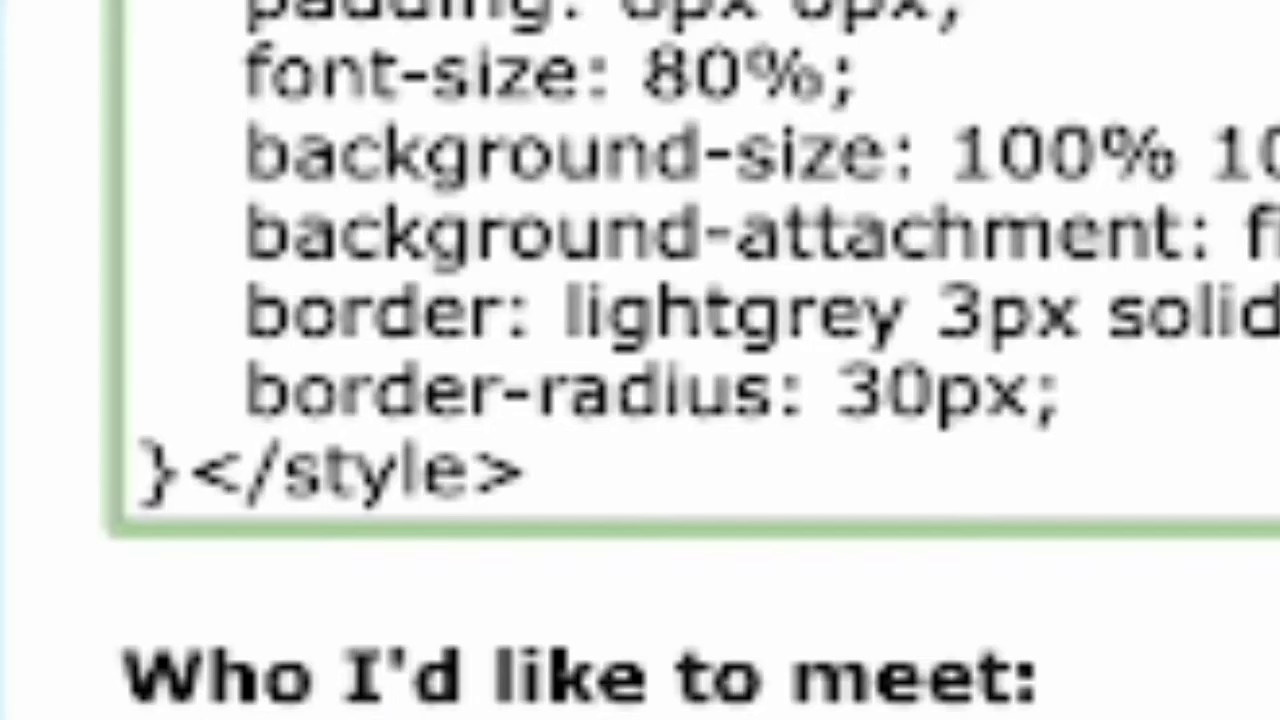
- Move the closing style tag onto its own line, leaving a blank line above it
{"action": "key", "text": "Left"}
{"action": "key", "text": "Left"}
{"action": "key", "text": "Left"}
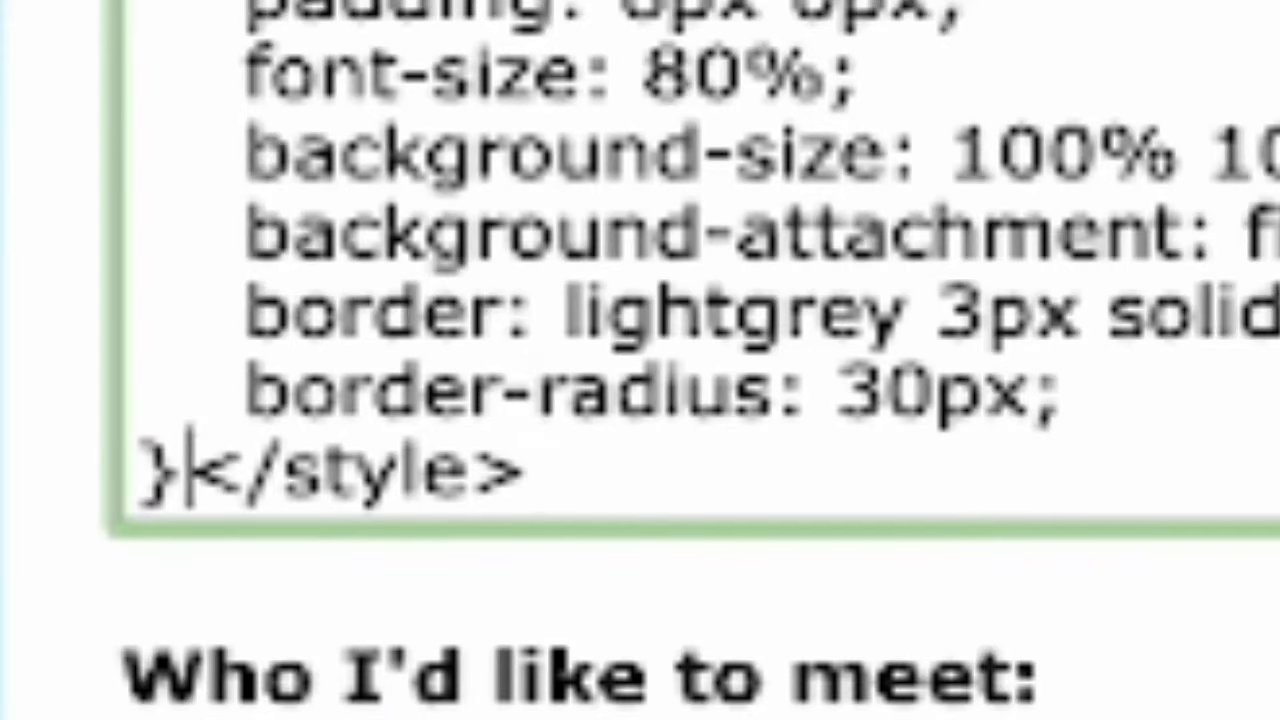
{"action": "key", "text": "Return"}
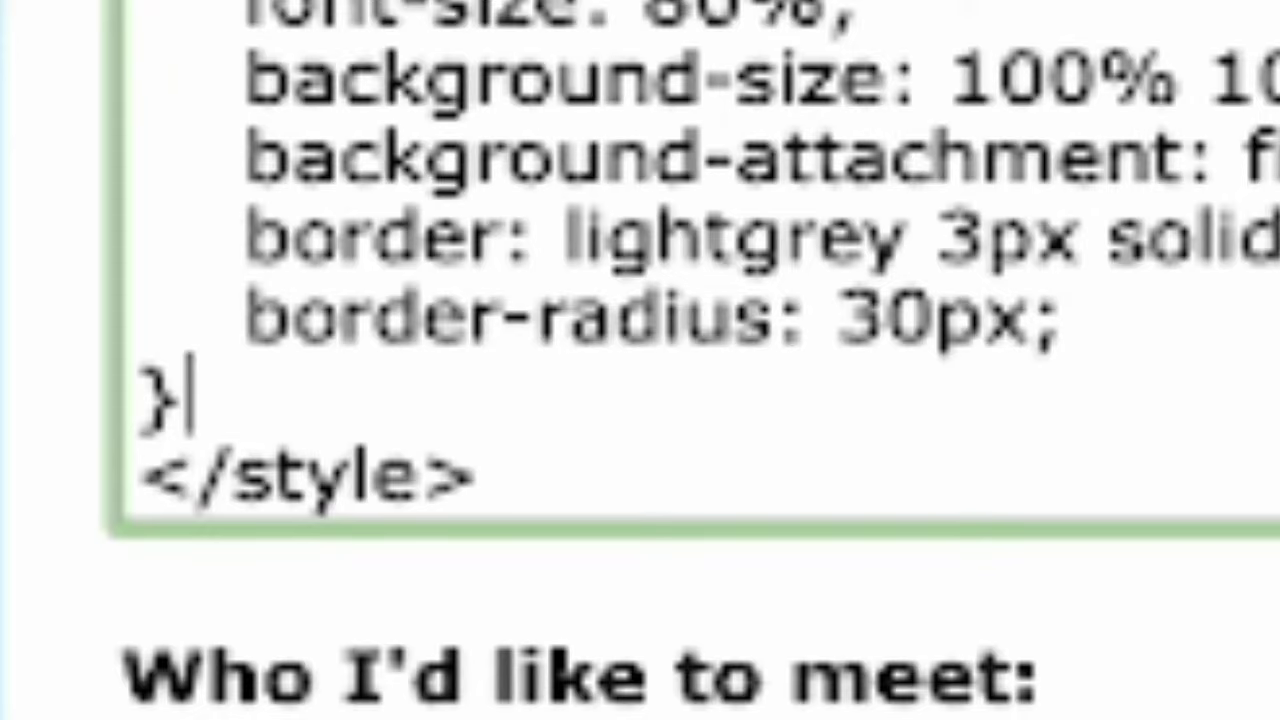
{"action": "key", "text": "BackSpace"}
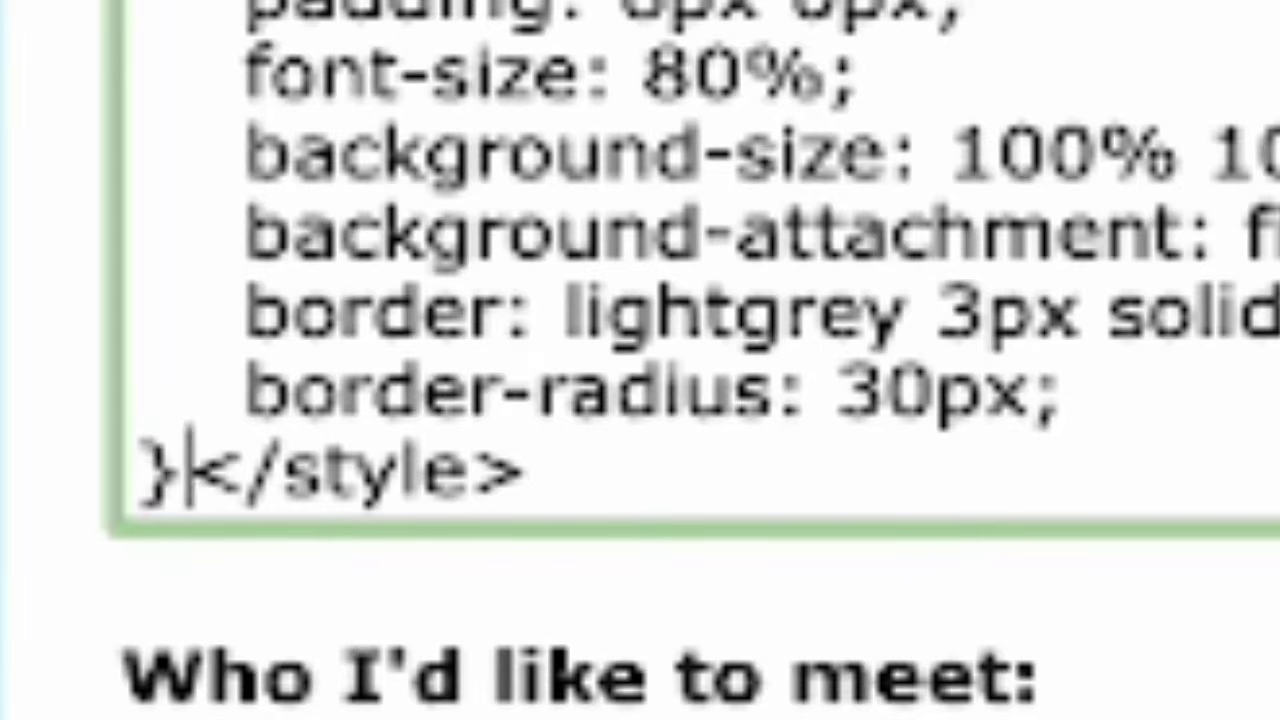
{"action": "key", "text": "Return"}
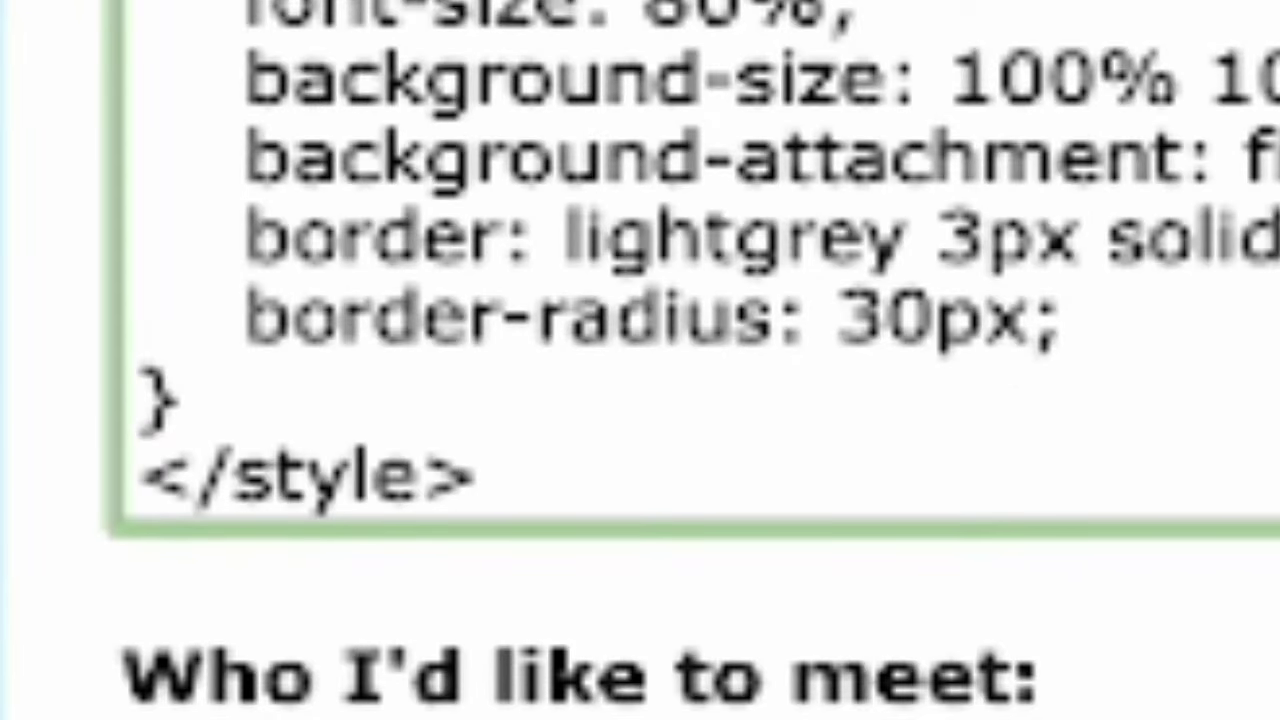
{"action": "key", "text": "Return"}
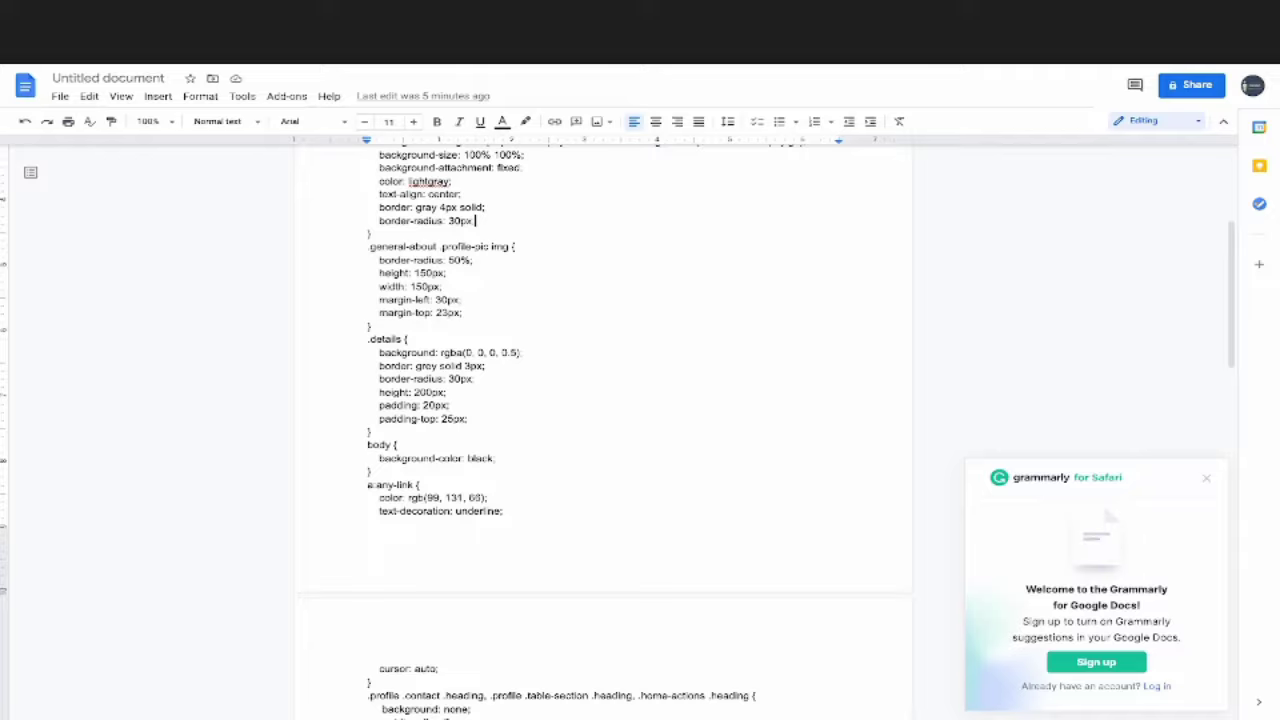
- Copy the a:any-link rule from the Doc into About me and delete the duplicate brace
{"action": "scroll", "coordinate": [603, 430], "scroll_direction": "down", "scroll_amount": 1}
{"action": "left_click_drag", "start_coordinate": [367, 401], "coordinate": [440, 599]}
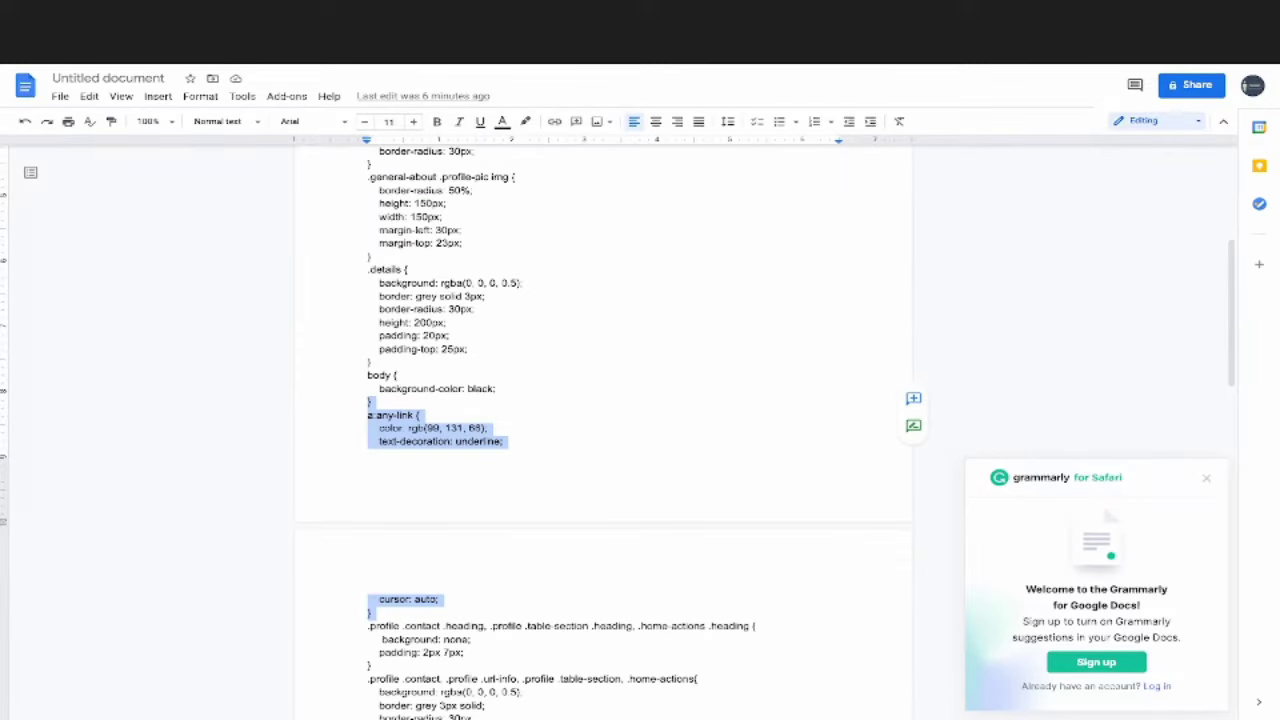
{"action": "key", "text": "BackSpace"}
{"action": "key", "text": "BackSpace"}
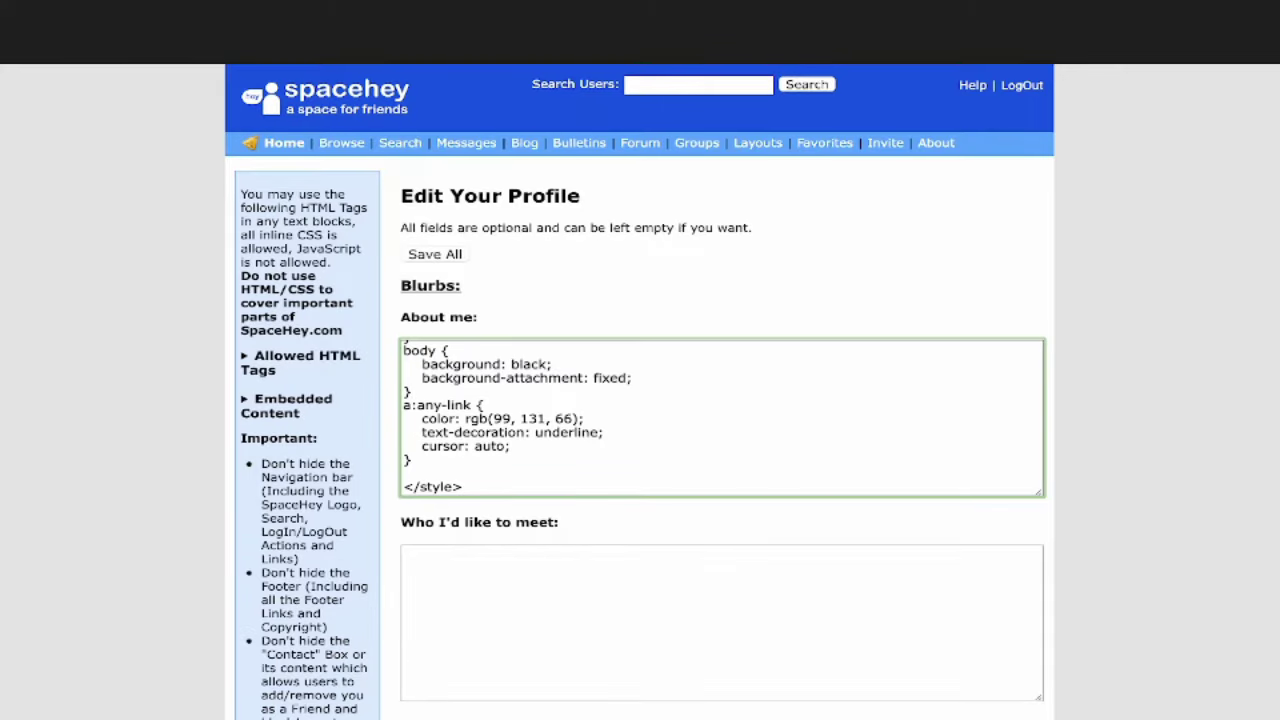
- Save the About me styles with Save All
{"action": "left_click", "coordinate": [435, 254]}
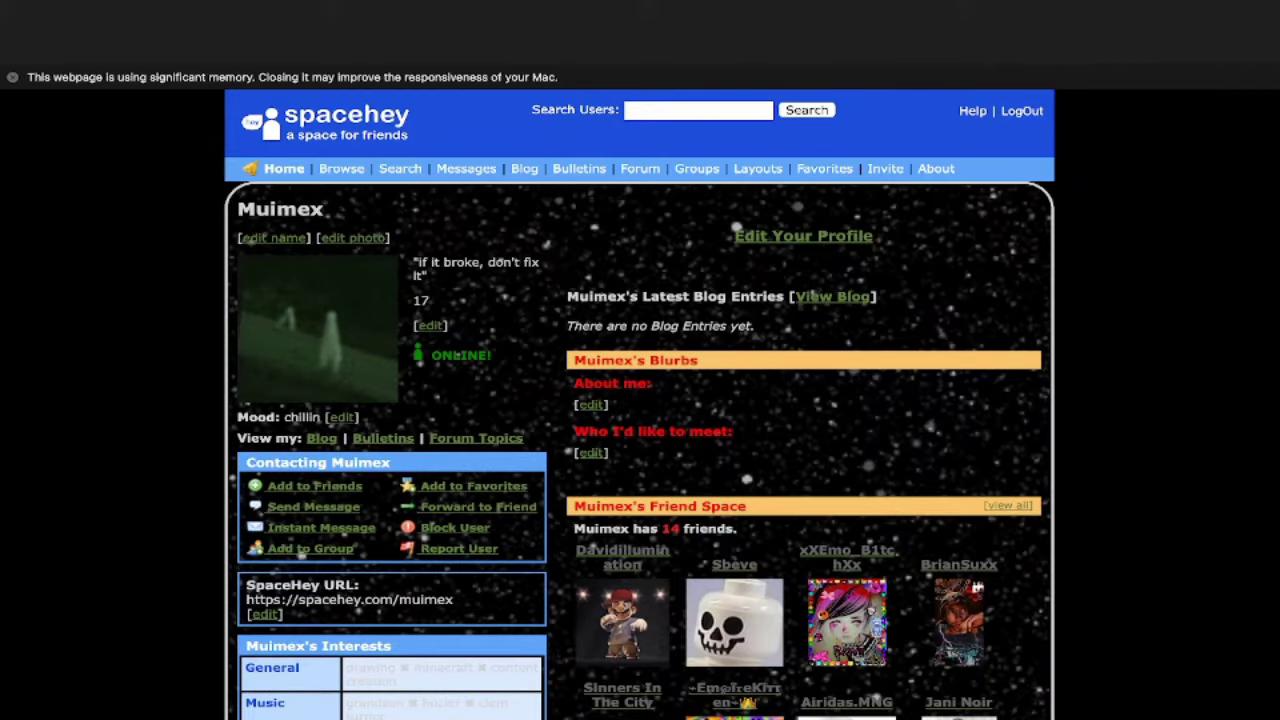
- Open the Web Inspector and select the left profile column div.col.w-40.left
{"action": "key", "text": "alt+super+i"}
{"action": "key", "text": "Down"}
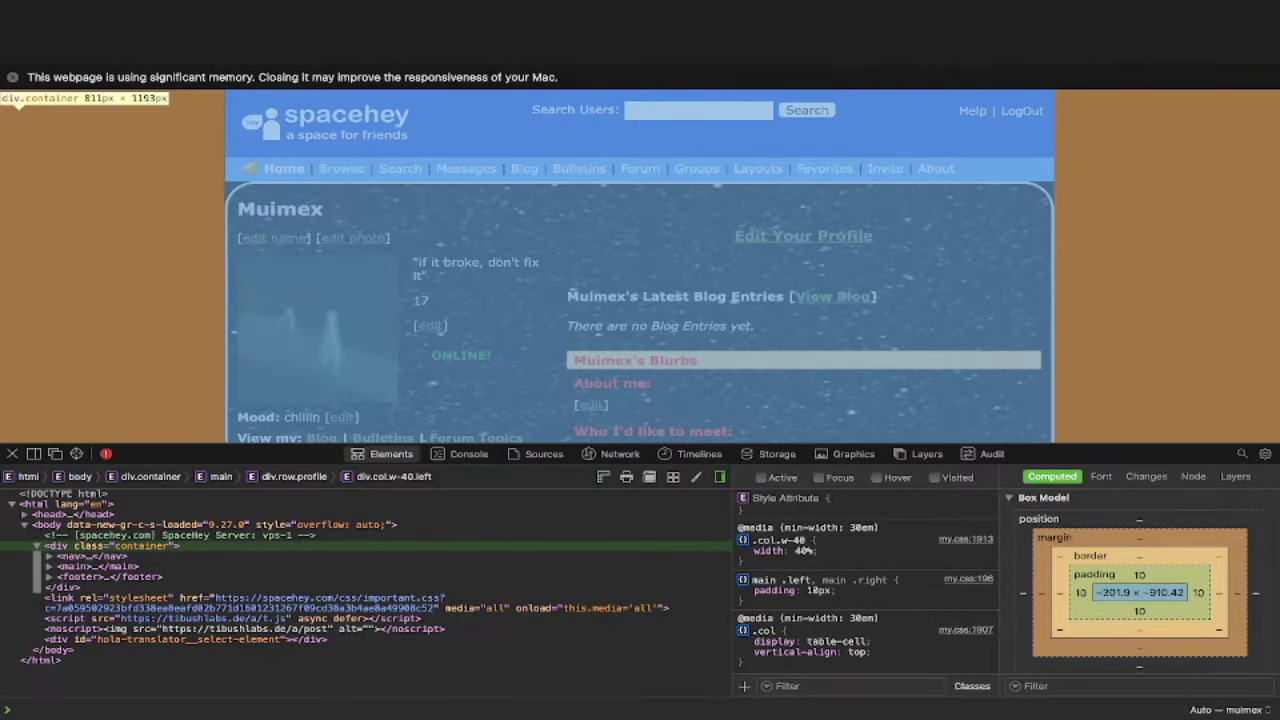
{"action": "key", "text": "Left"}
{"action": "key", "text": "Right"}
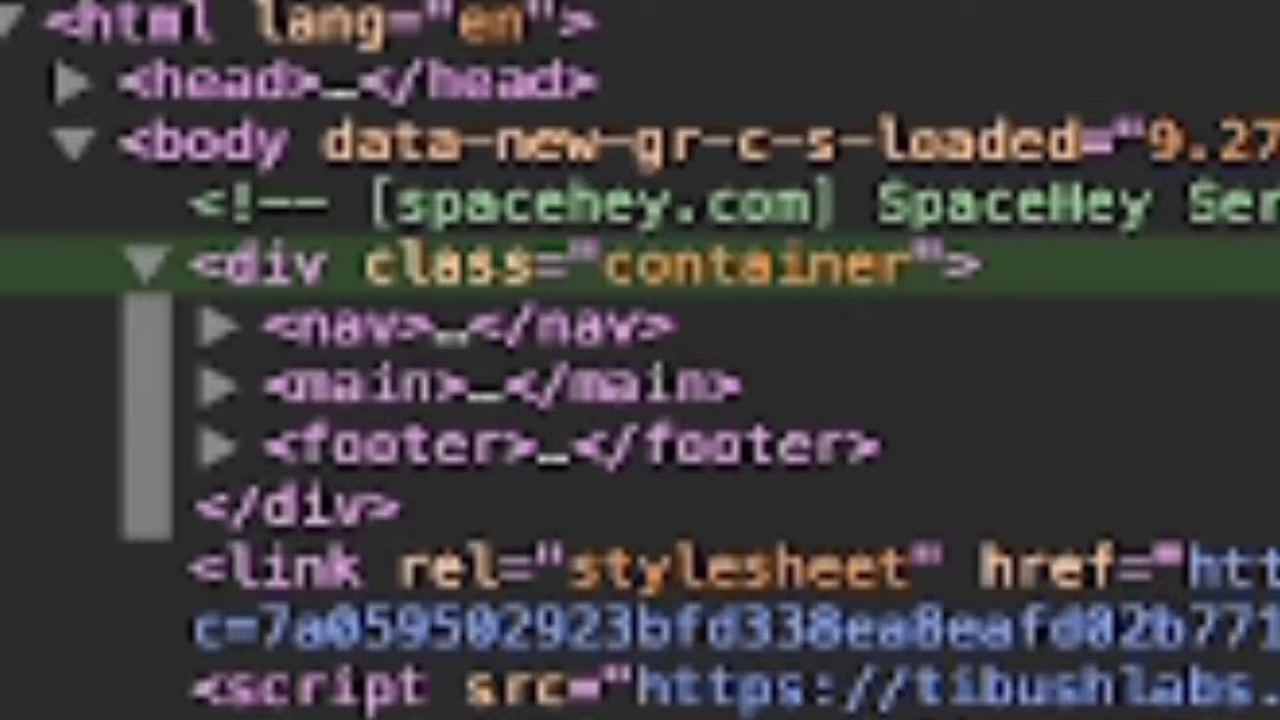
{"action": "key", "text": "Down"}
{"action": "key", "text": "Down"}
{"action": "key", "text": "Right"}
{"action": "key", "text": "Down"}
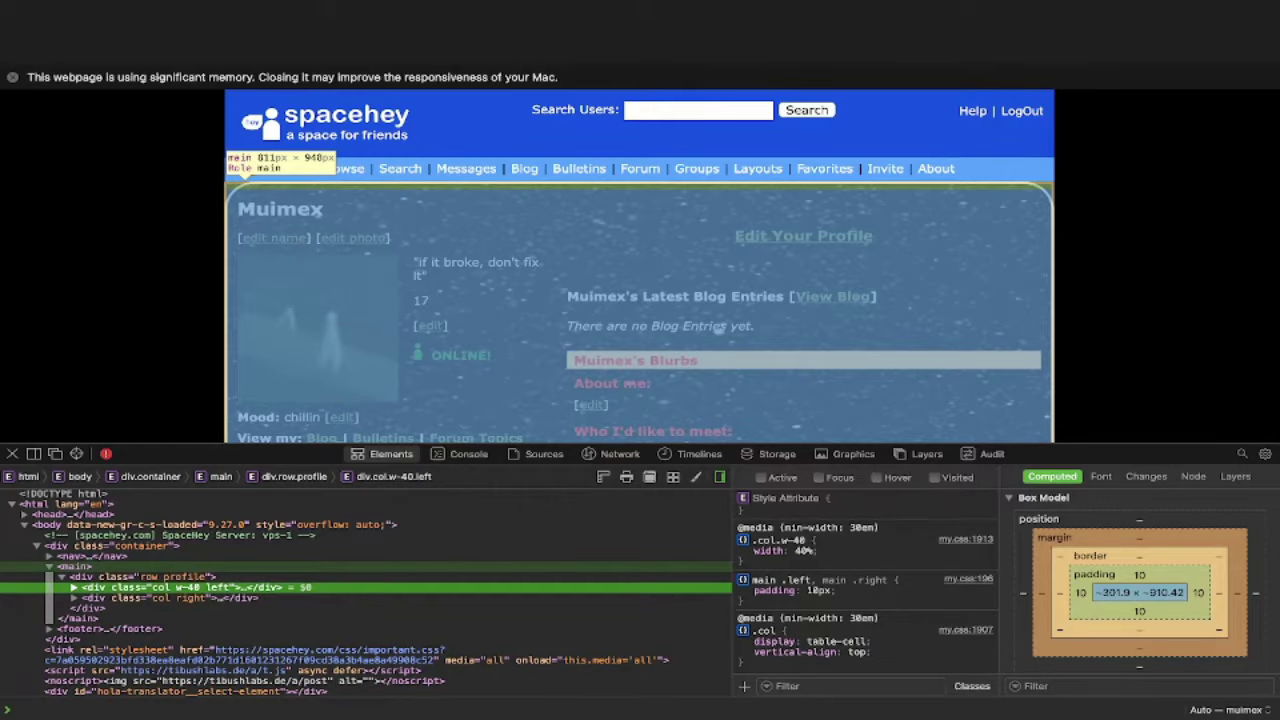
{"action": "key", "text": "Right"}
{"action": "key", "text": "Down"}
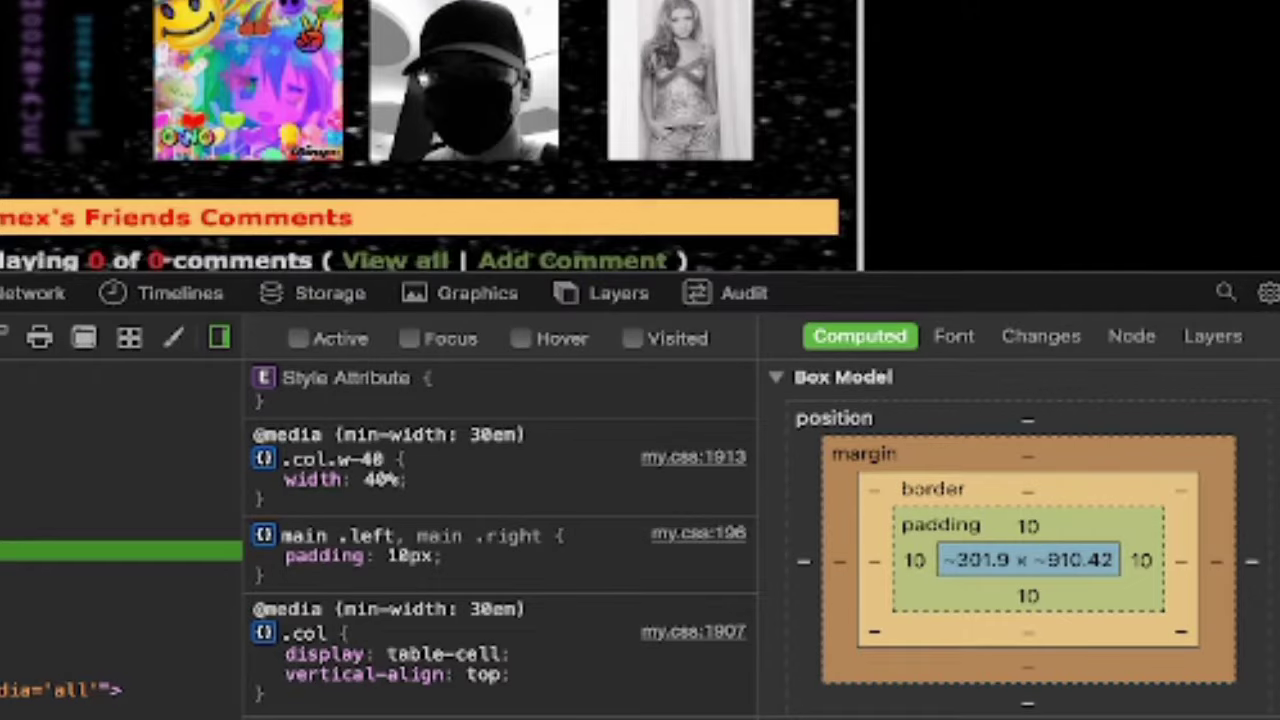
{"action": "scroll", "coordinate": [800, 250], "scroll_direction": "up", "scroll_amount": 5}
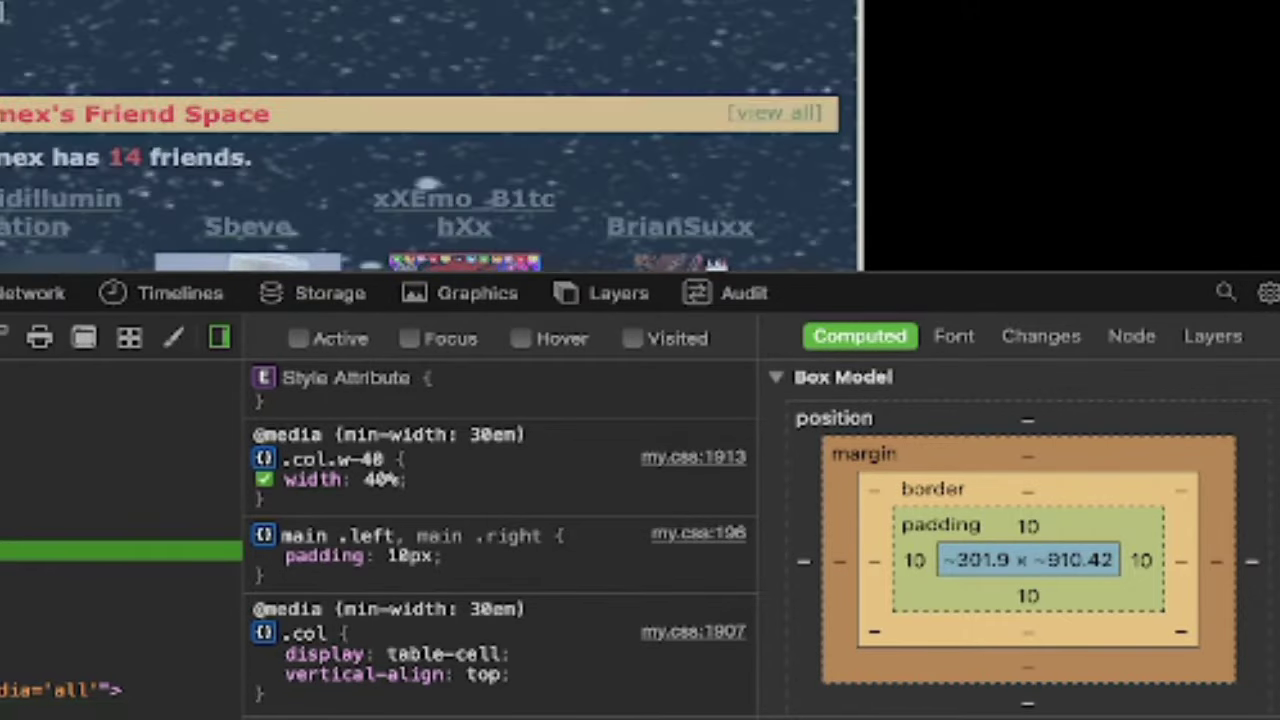
{"action": "scroll", "coordinate": [430, 135], "scroll_direction": "up", "scroll_amount": 5}
- Give the left column an inline black background at 0.5 alpha, rgba(0, 0, 0, 0.5)
{"action": "left_click", "coordinate": [300, 398]}
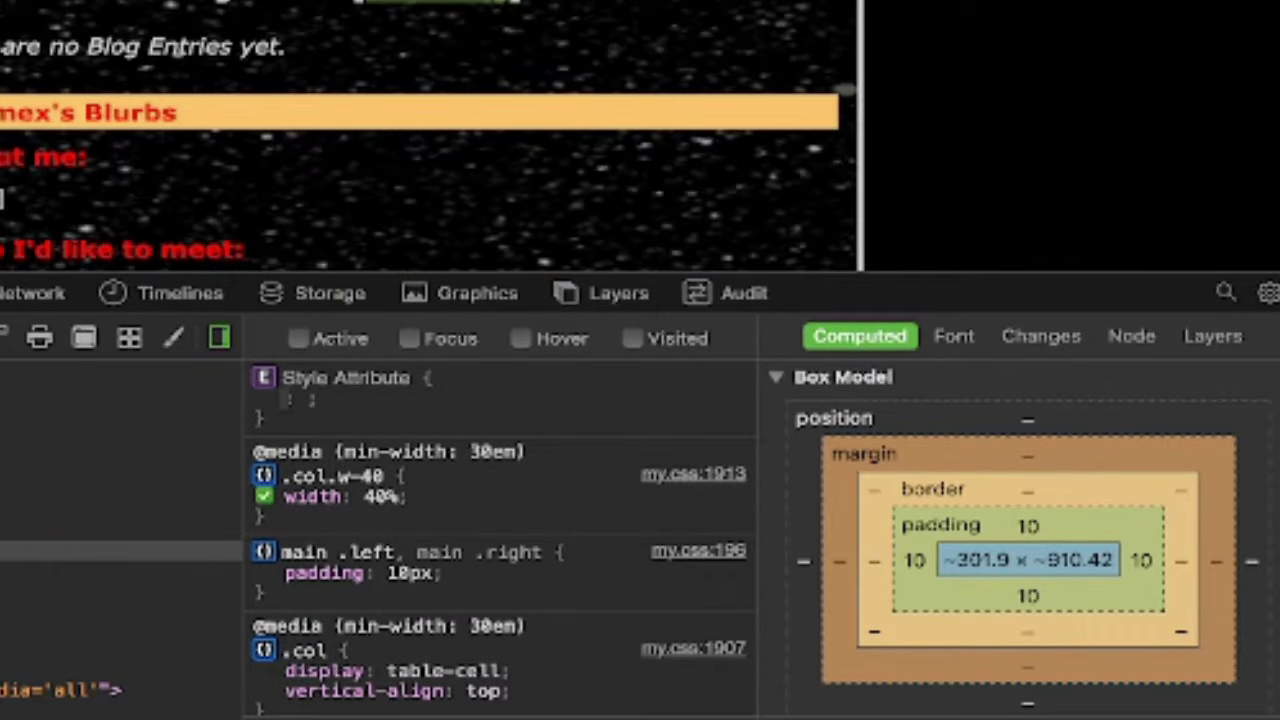
{"action": "type", "text": "back"}
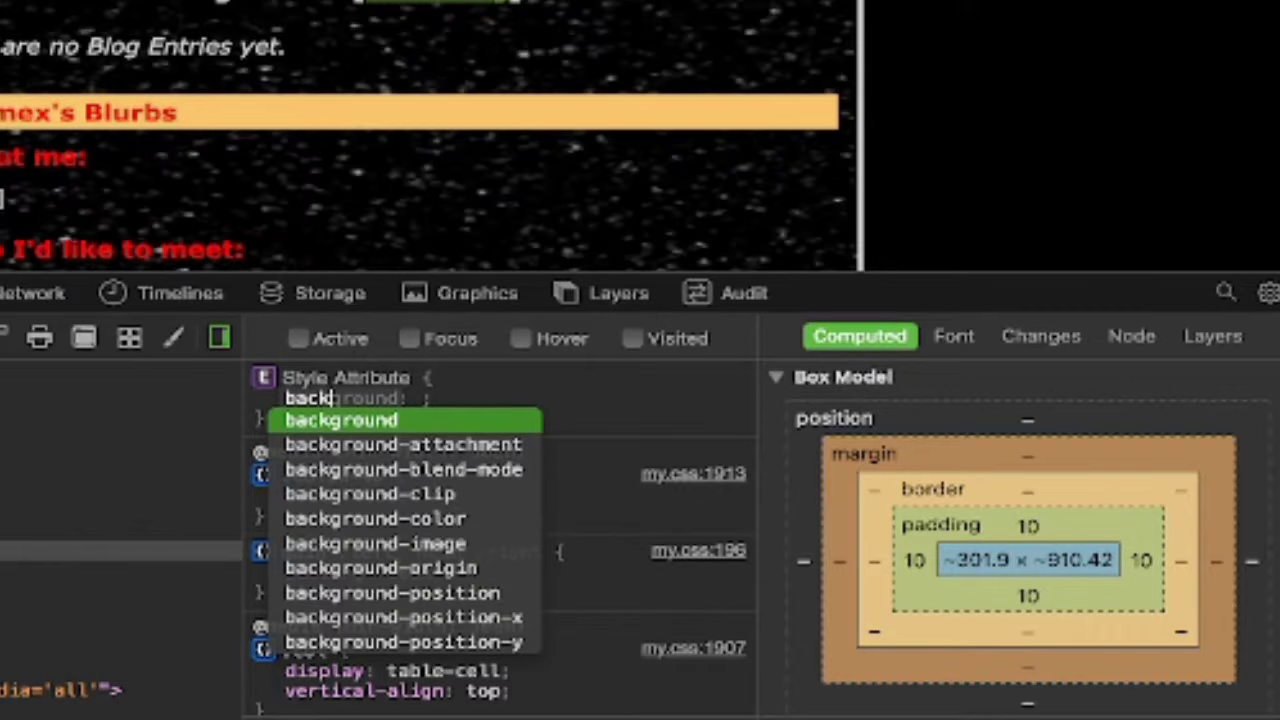
{"action": "key", "text": "Tab"}
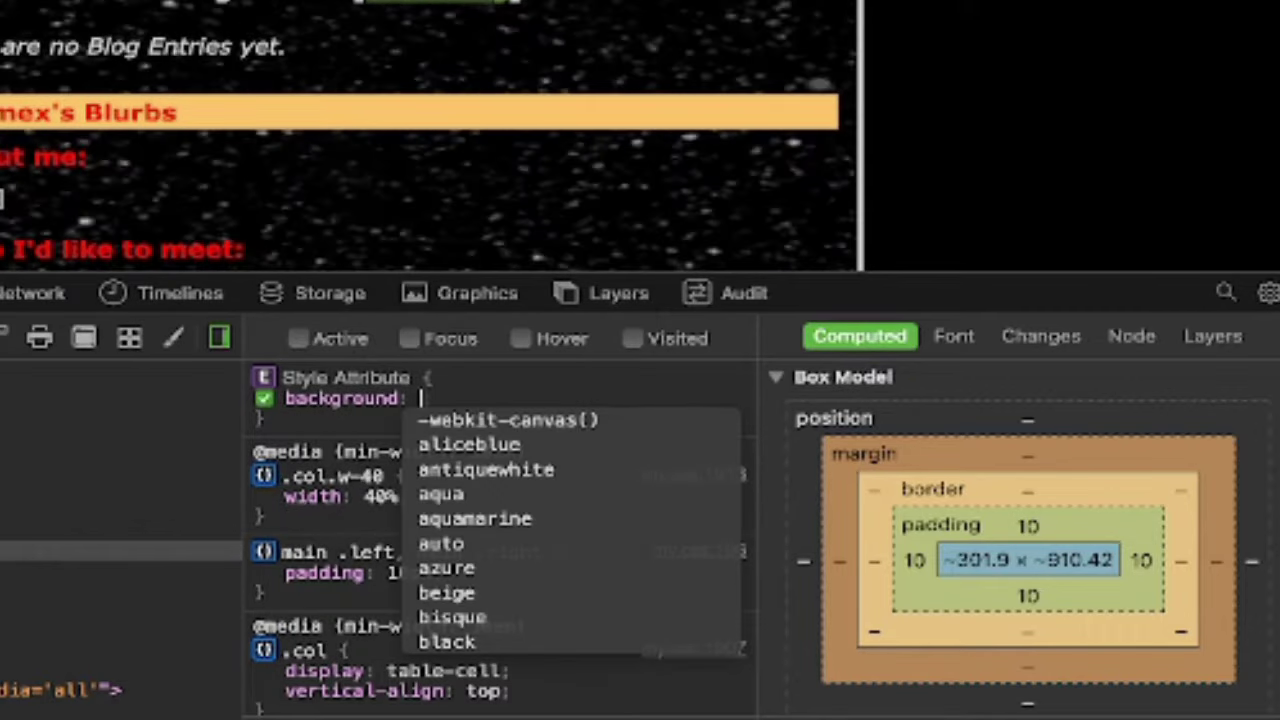
{"action": "type", "text": "bla"}
{"action": "key", "text": "Tab"}
{"action": "key", "text": "Return"}
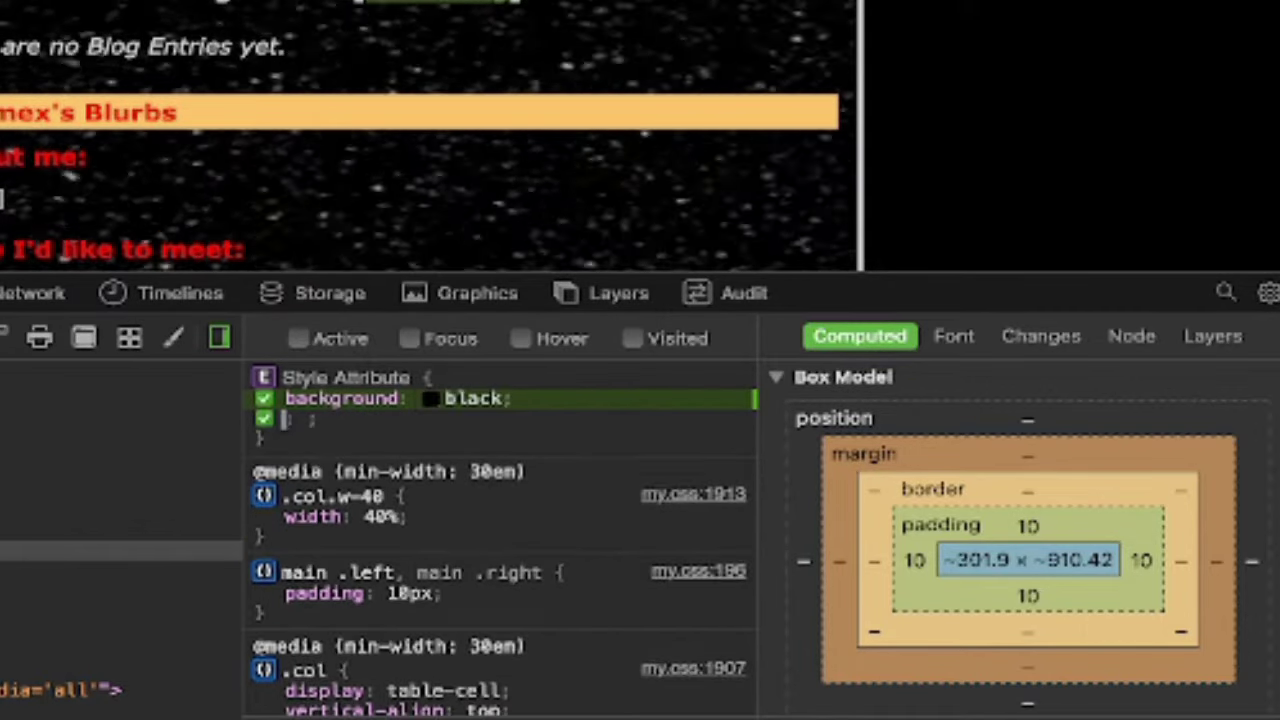
{"action": "left_click", "coordinate": [430, 398]}
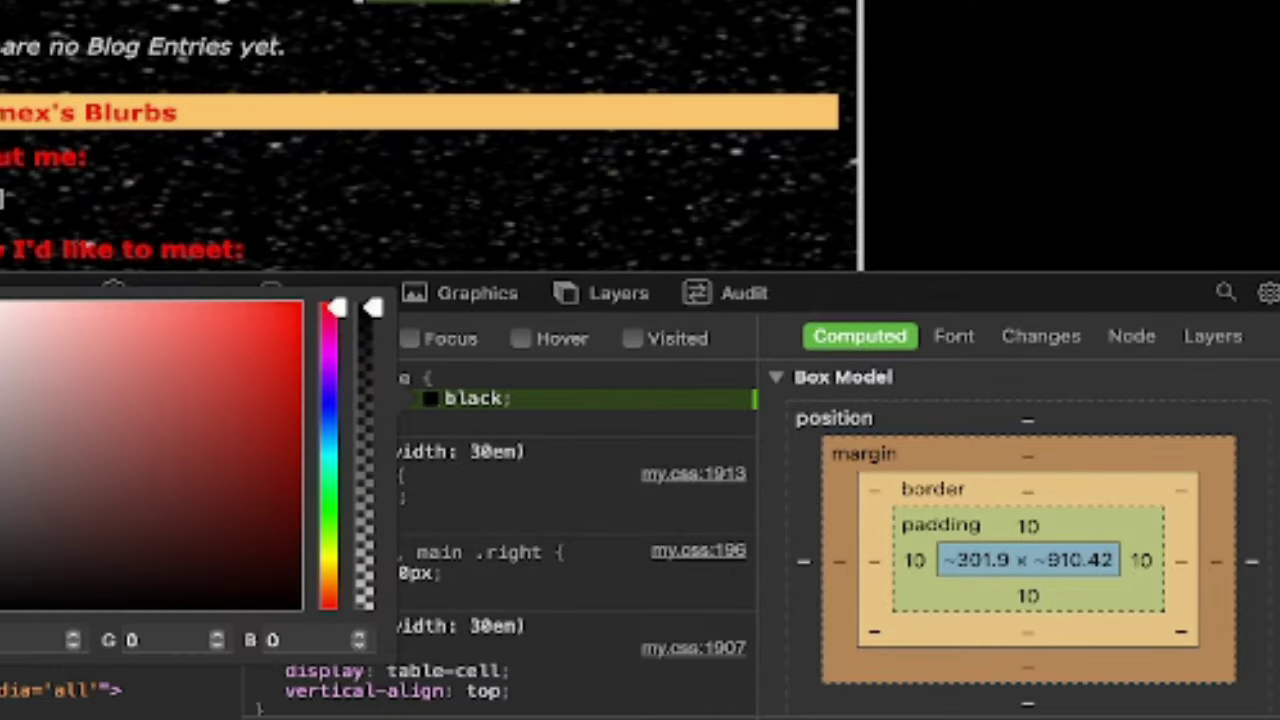
{"action": "left_click_drag", "start_coordinate": [372, 307], "coordinate": [372, 455]}
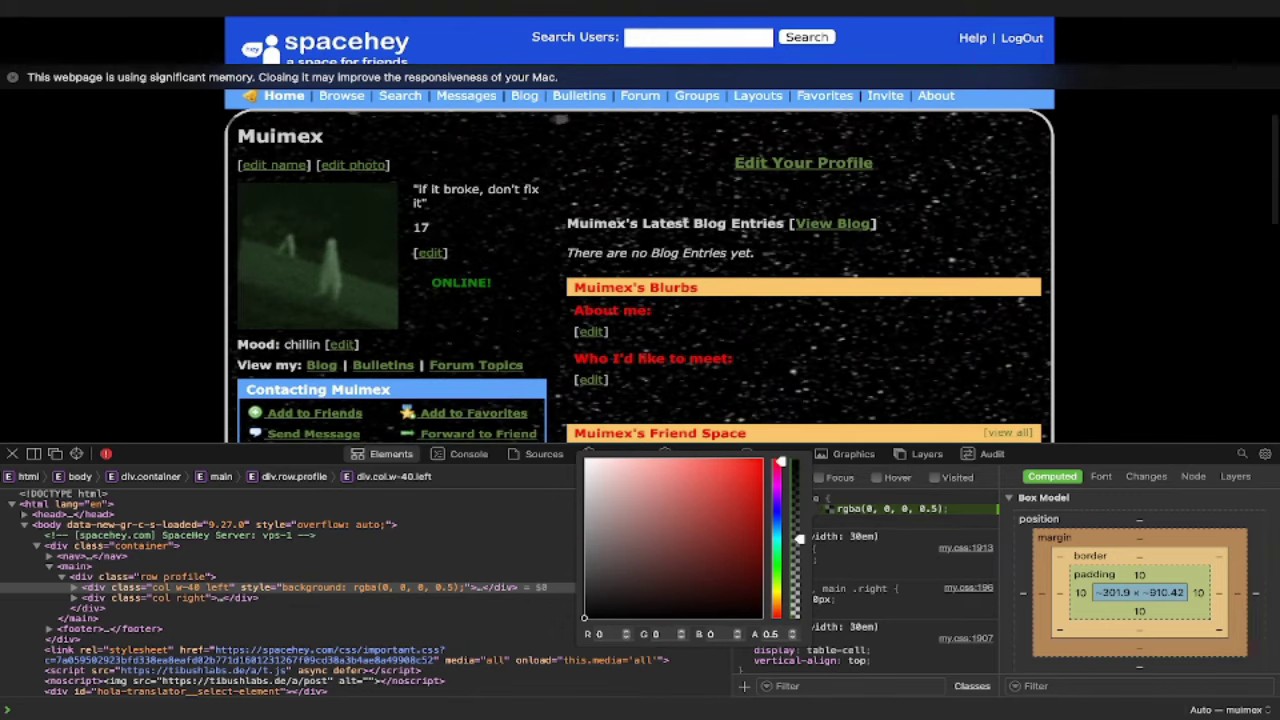
{"action": "key", "text": "Escape"}
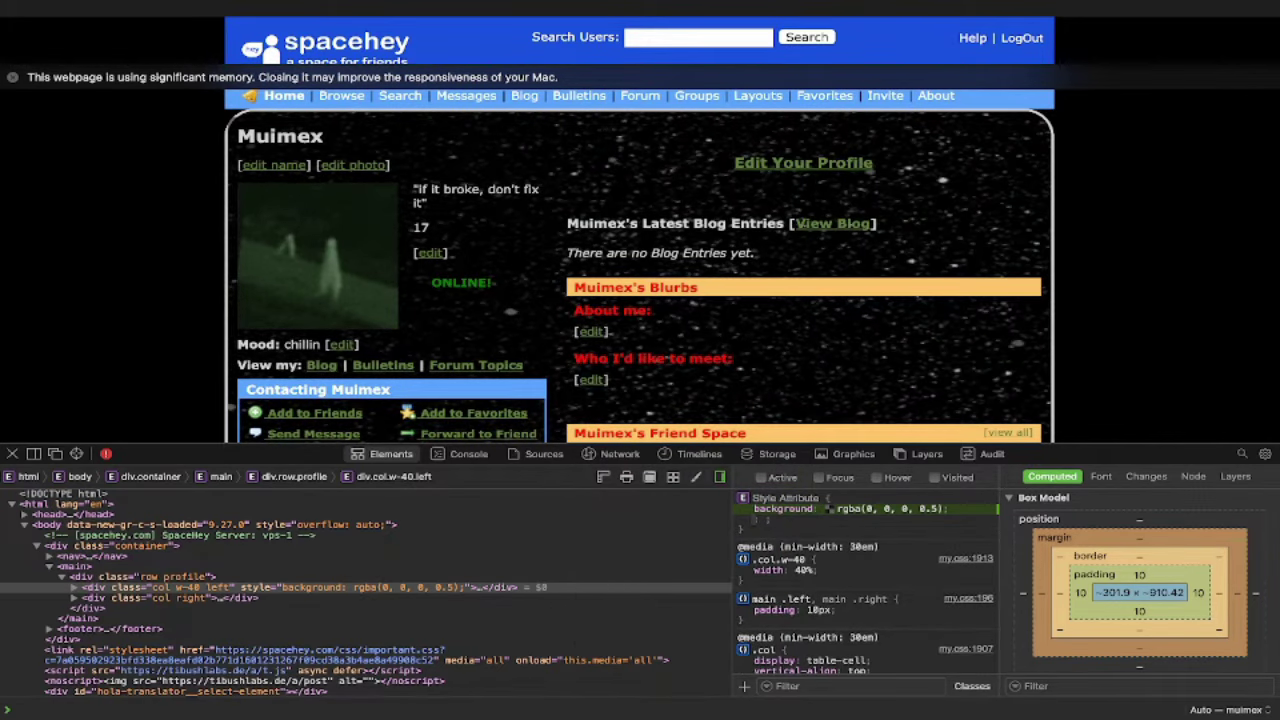
{"action": "scroll", "coordinate": [640, 270], "scroll_direction": "down", "scroll_amount": 3}
{"action": "scroll", "coordinate": [640, 270], "scroll_direction": "down", "scroll_amount": 5}
{"action": "scroll", "coordinate": [640, 220], "scroll_direction": "up", "scroll_amount": 8}
{"action": "type", "text": "border"}
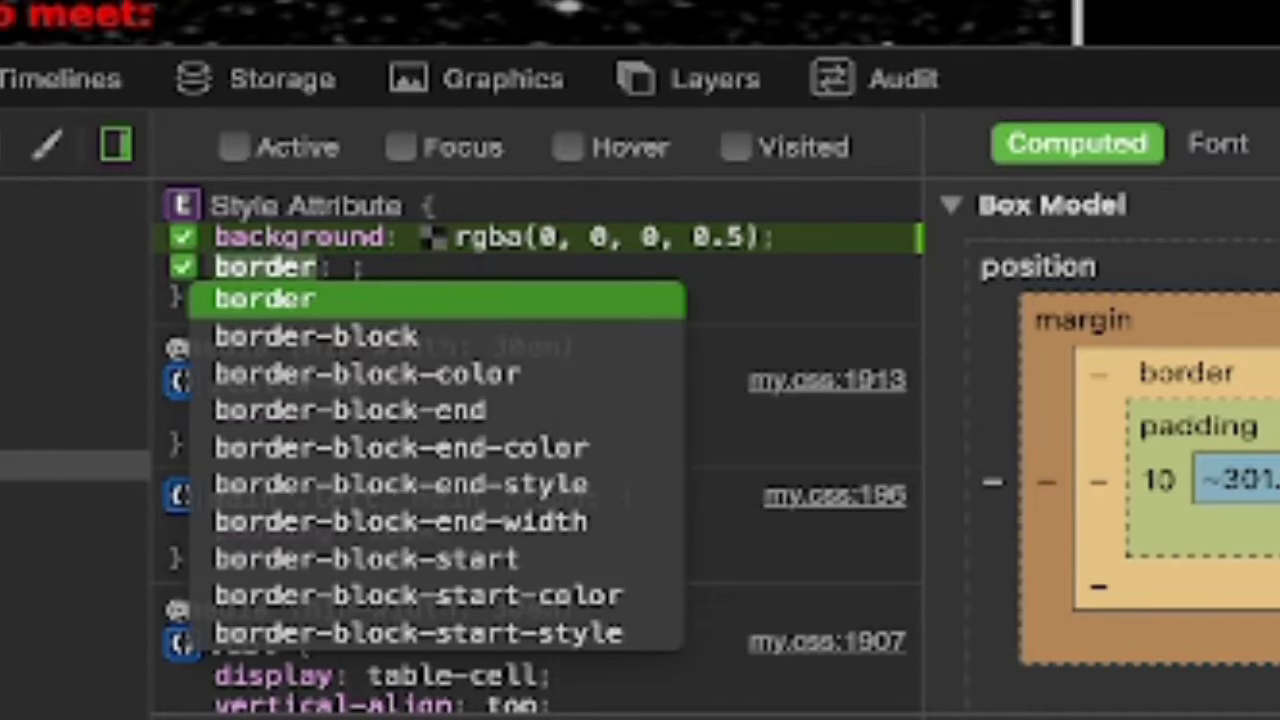
{"action": "type", "text": "border-r"}
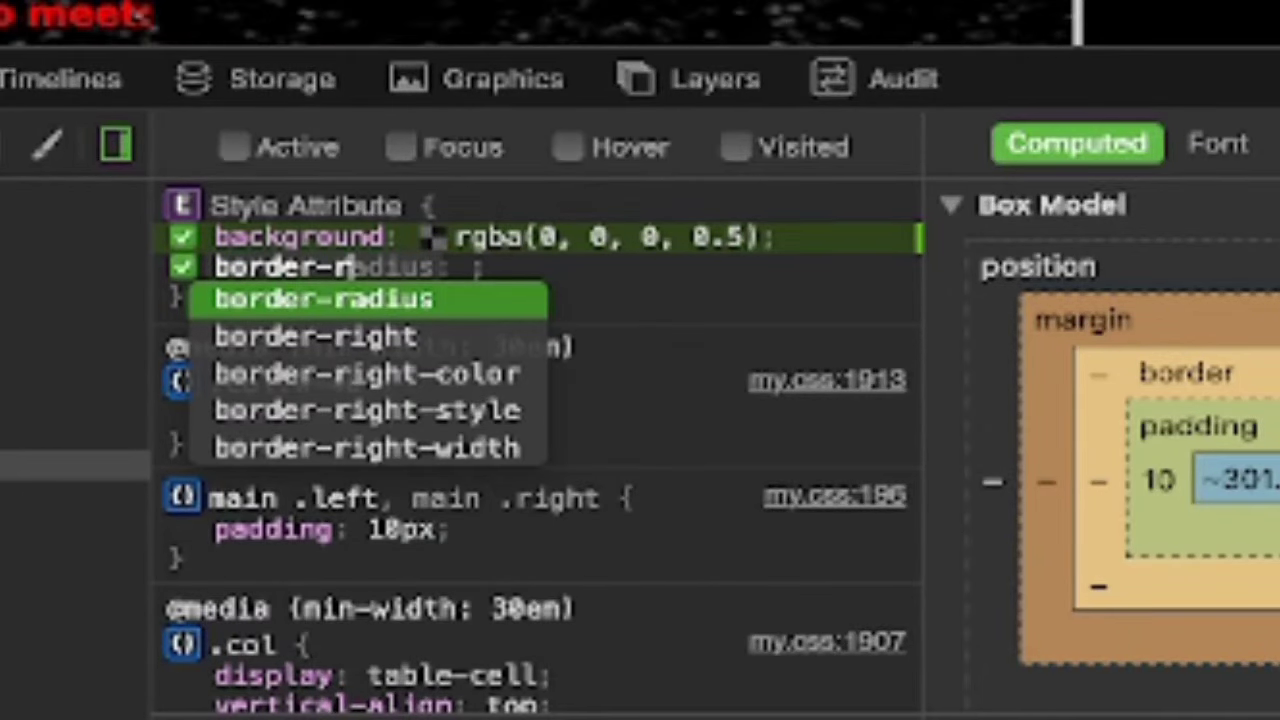
{"action": "key", "text": "Tab"}
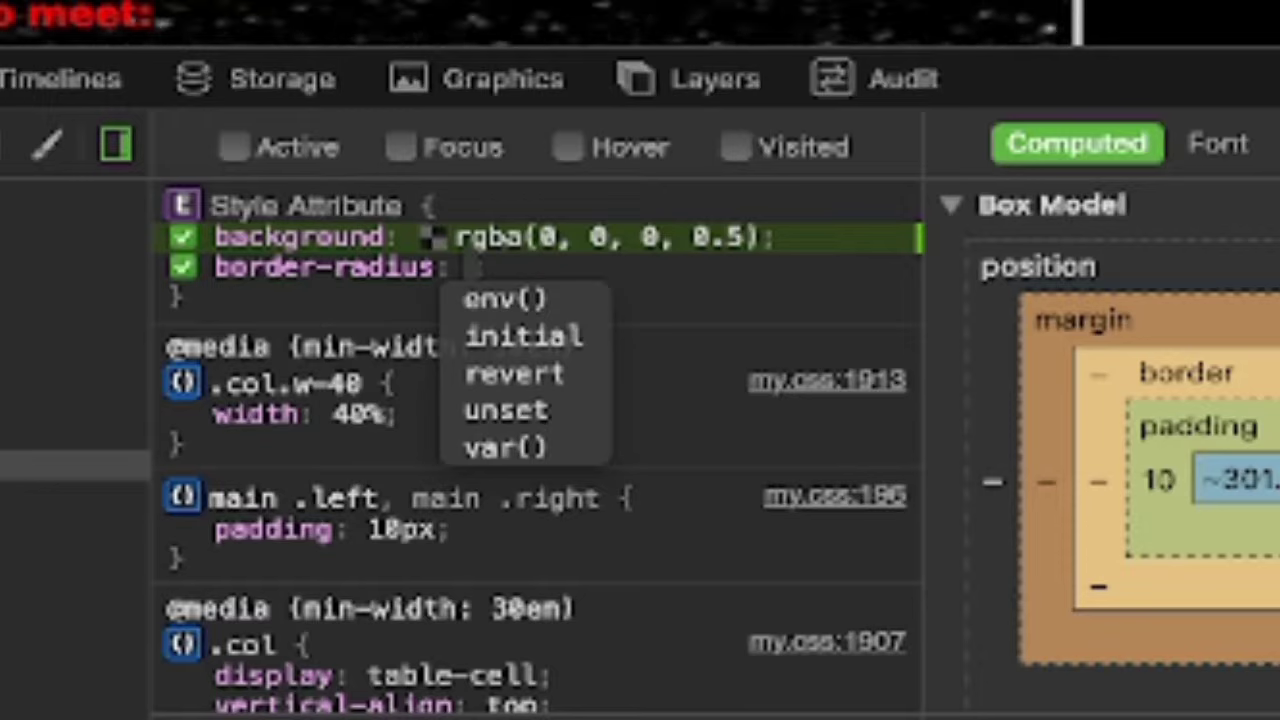
{"action": "type", "text": "30px"}
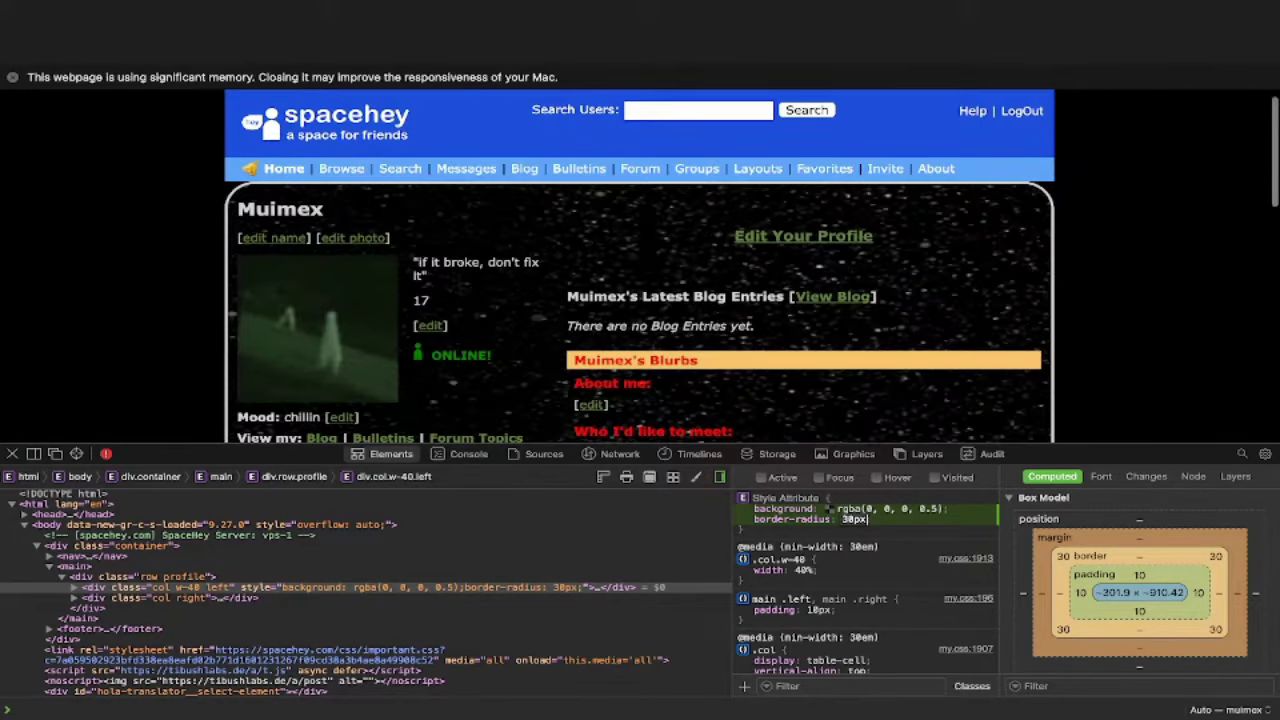
{"action": "scroll", "coordinate": [640, 260], "scroll_direction": "down", "scroll_amount": 10}
{"action": "scroll", "coordinate": [640, 260], "scroll_direction": "down", "scroll_amount": 3}
{"action": "scroll", "coordinate": [640, 260], "scroll_direction": "up", "scroll_amount": 15}
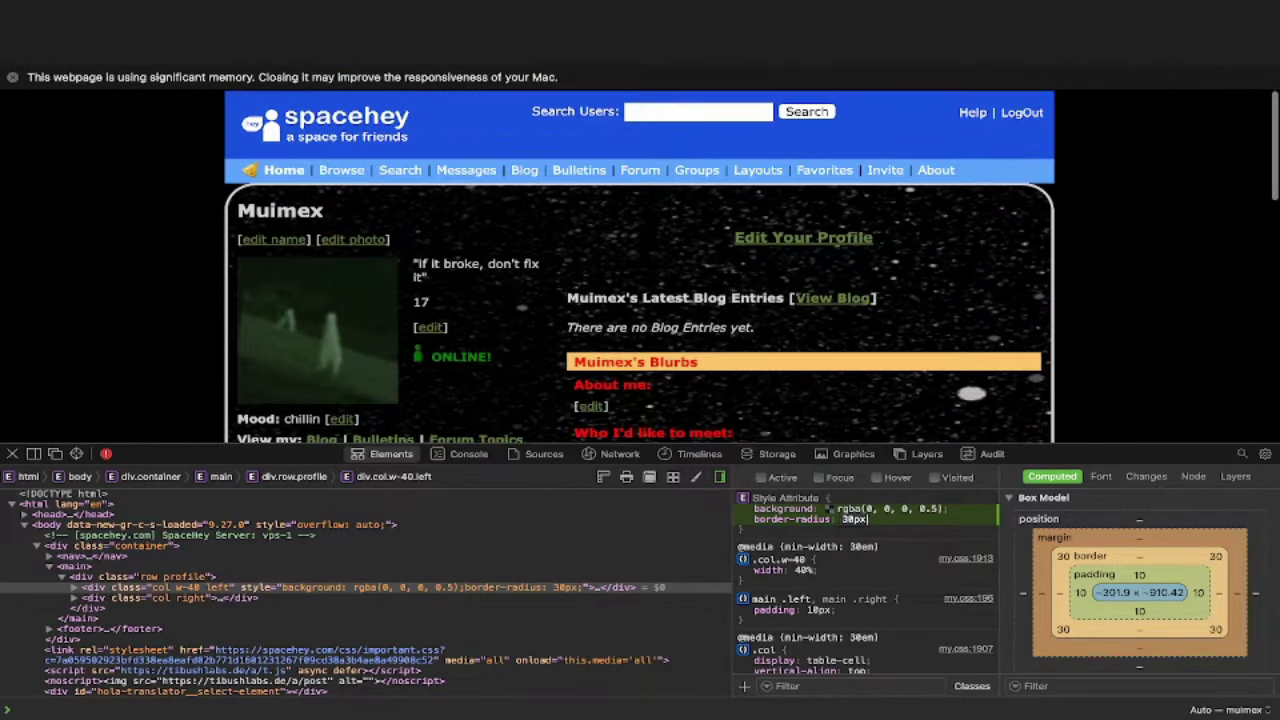
{"action": "key", "text": "BackSpace"}
{"action": "key", "text": "BackSpace"}
{"action": "key", "text": "BackSpace"}
{"action": "key", "text": "BackSpace"}
{"action": "key", "text": "BackSpace"}
{"action": "key", "text": "BackSpace"}
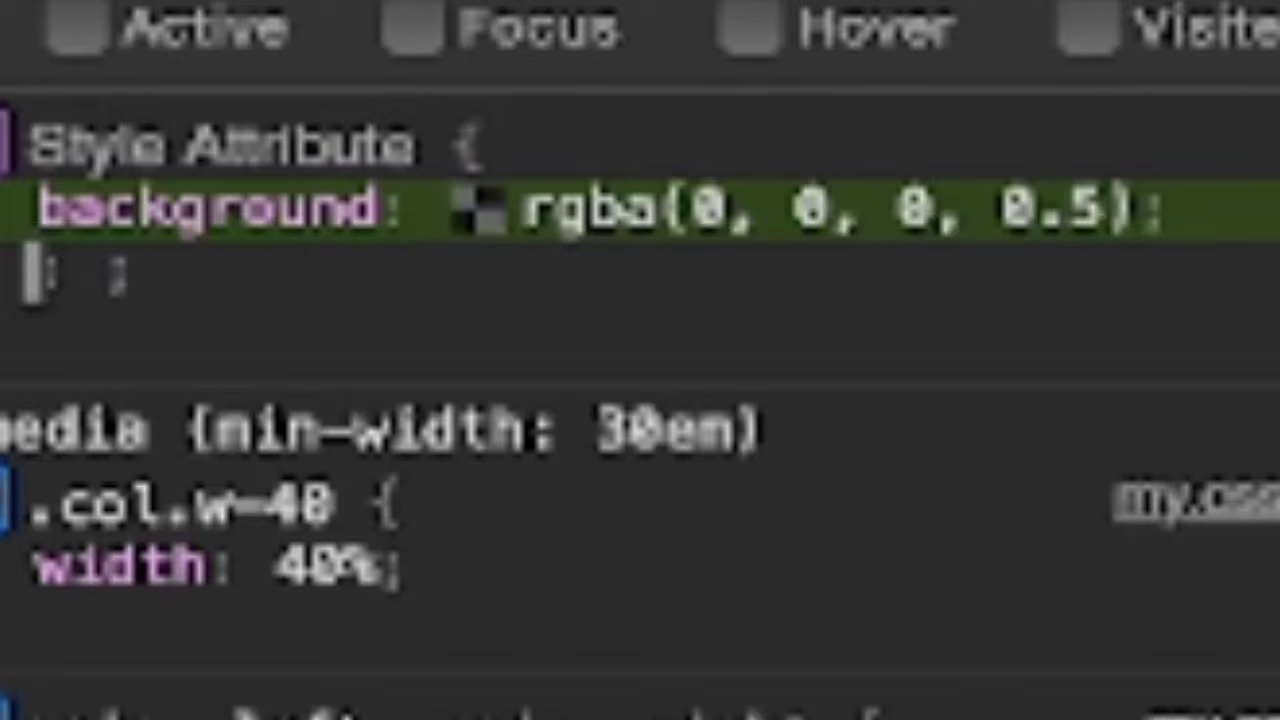
- Add a border property to the left column with value lightgrey 3px solid
{"action": "type", "text": "bord"}
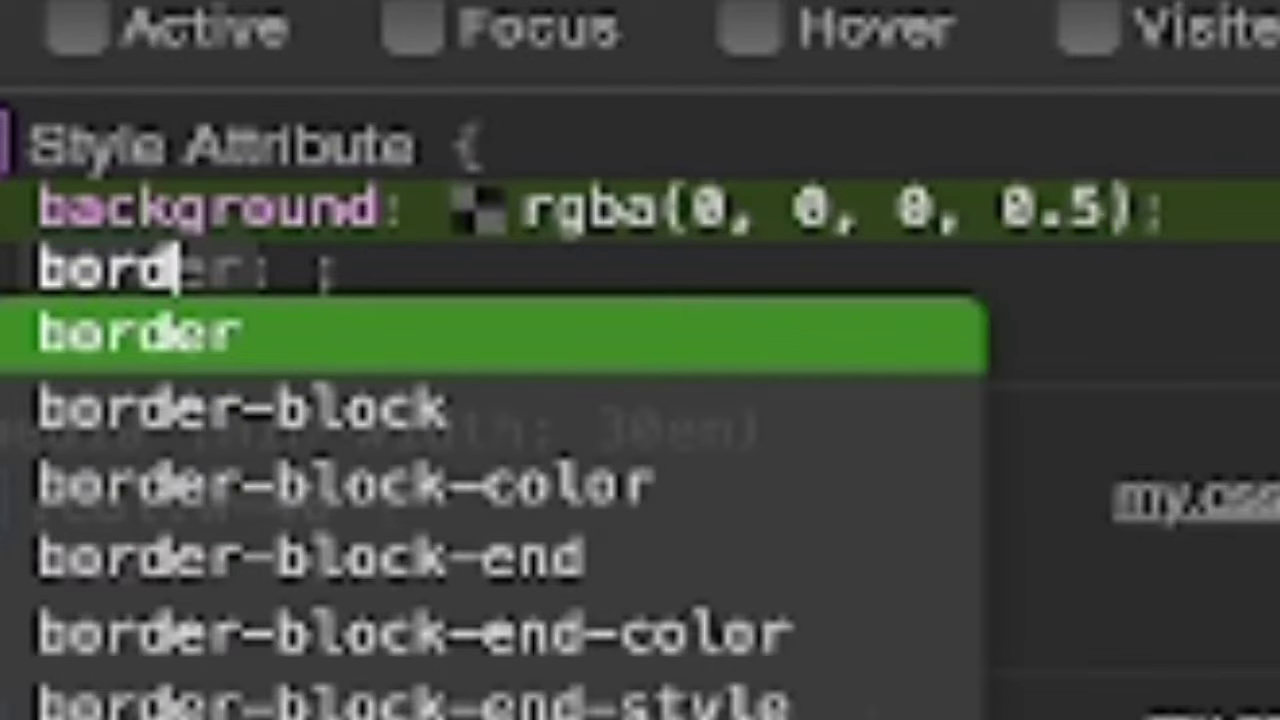
{"action": "type", "text": "er"}
{"action": "key", "text": "Return"}
{"action": "type", "text": "li"}
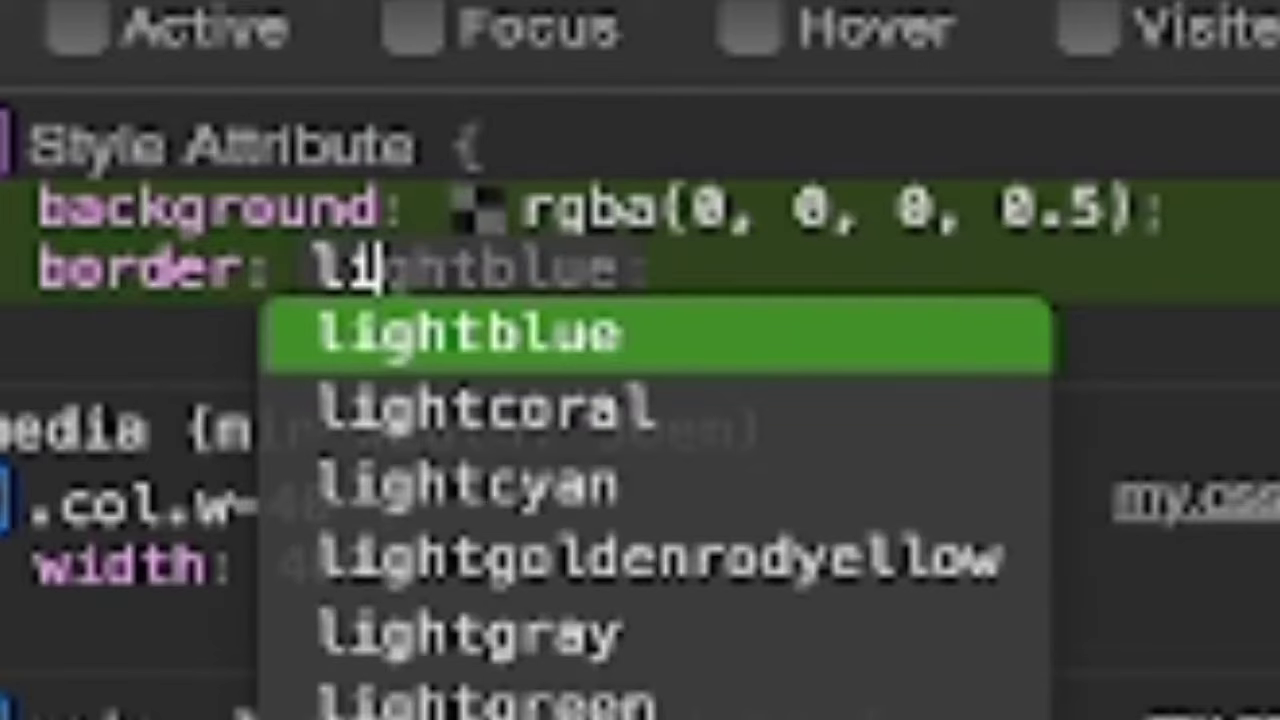
{"action": "type", "text": "ght gr"}
{"action": "key", "text": "BackSpace"}
{"action": "key", "text": "BackSpace"}
{"action": "key", "text": "BackSpace"}
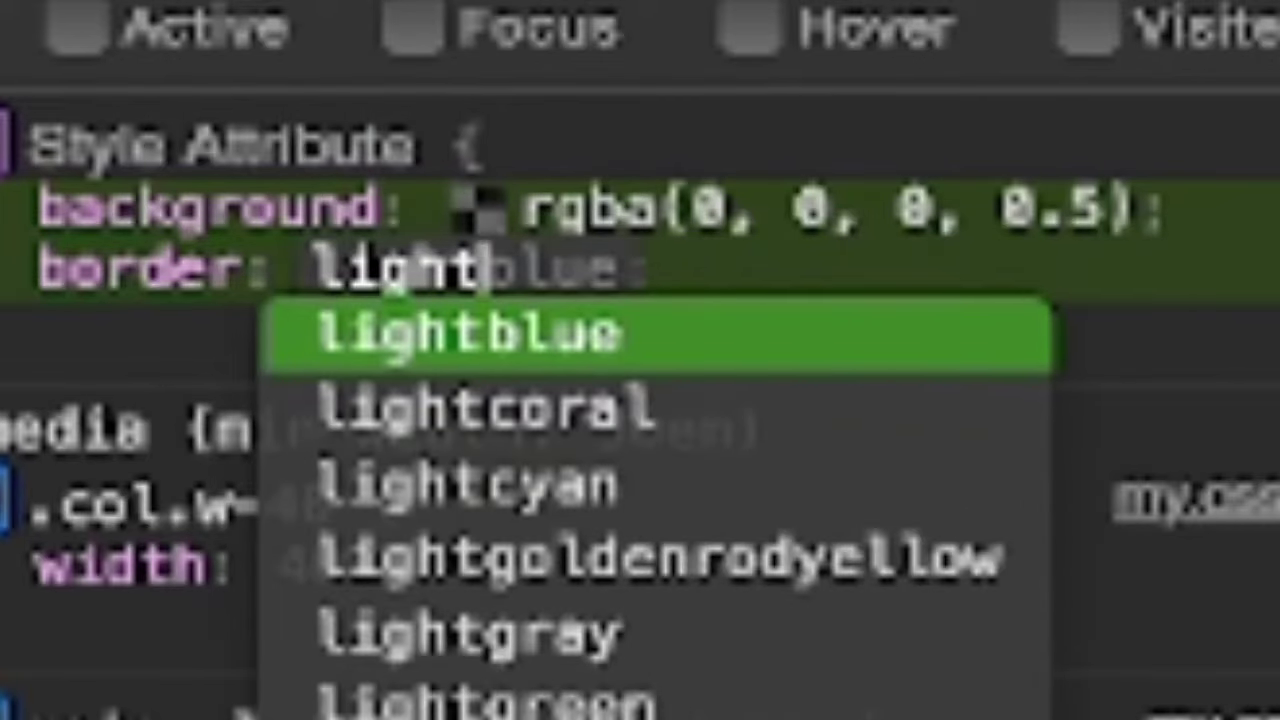
{"action": "type", "text": "grey "}
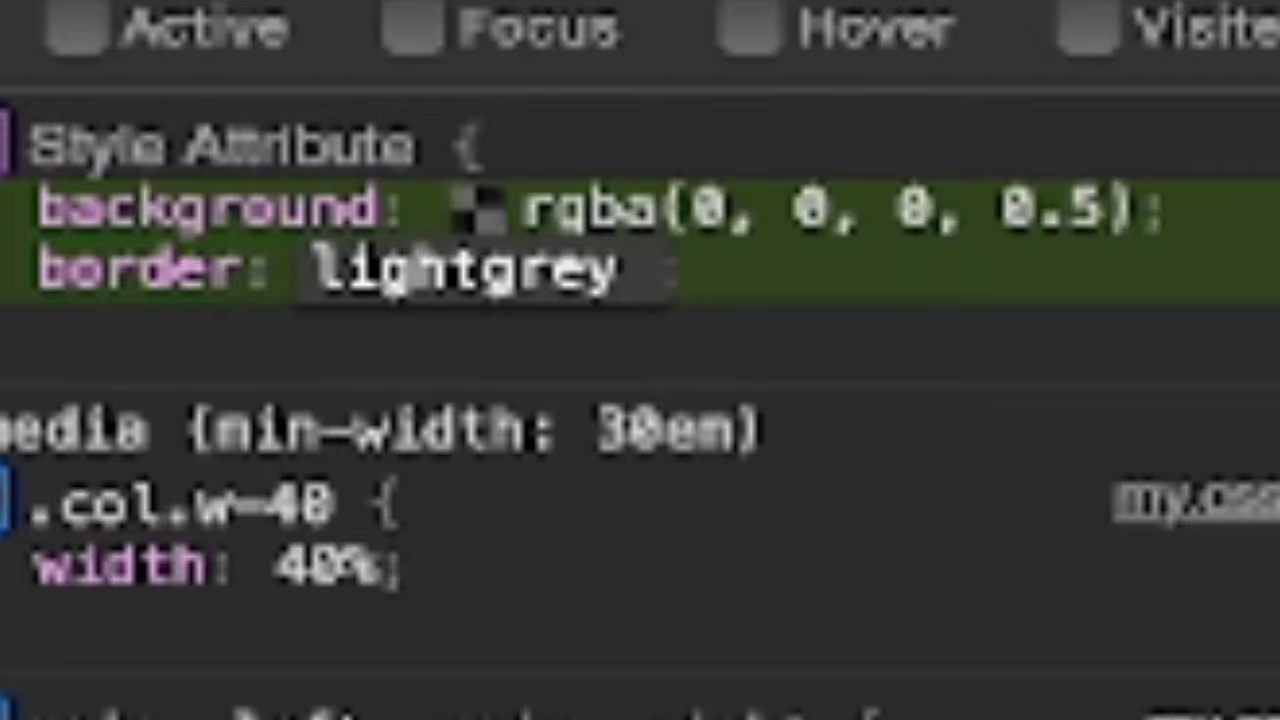
{"action": "type", "text": "3px "}
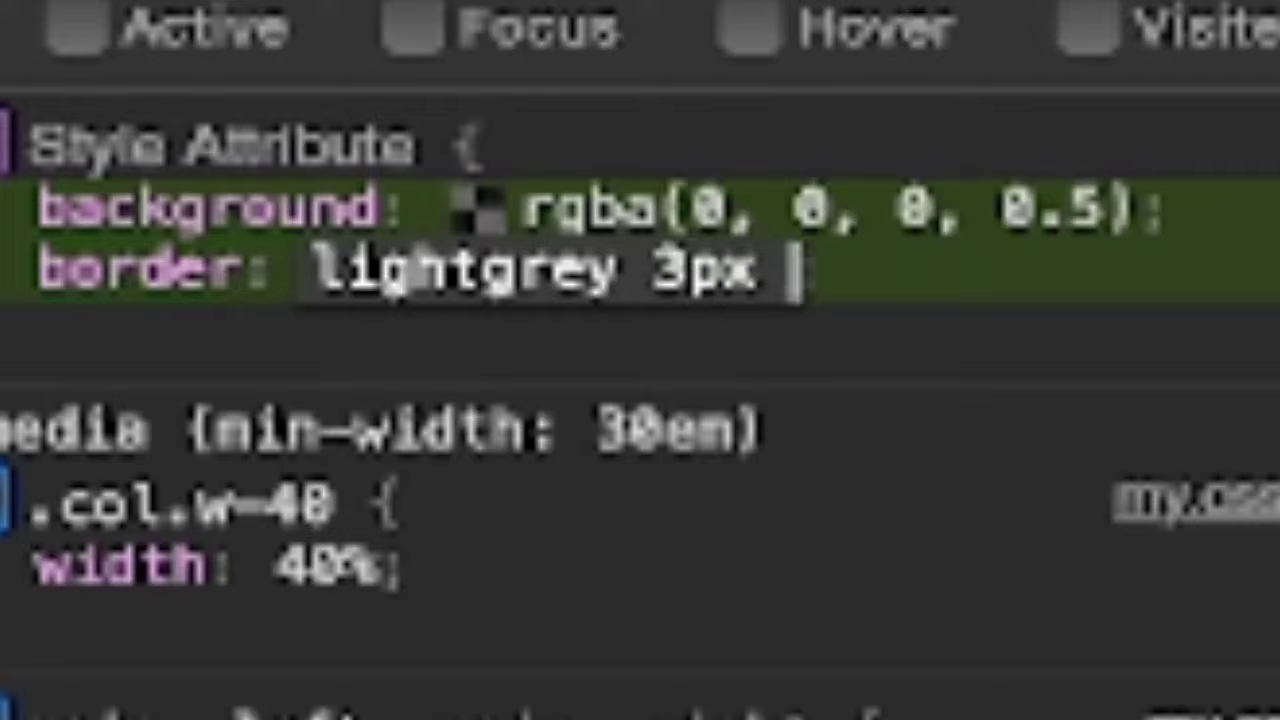
{"action": "type", "text": "solid"}
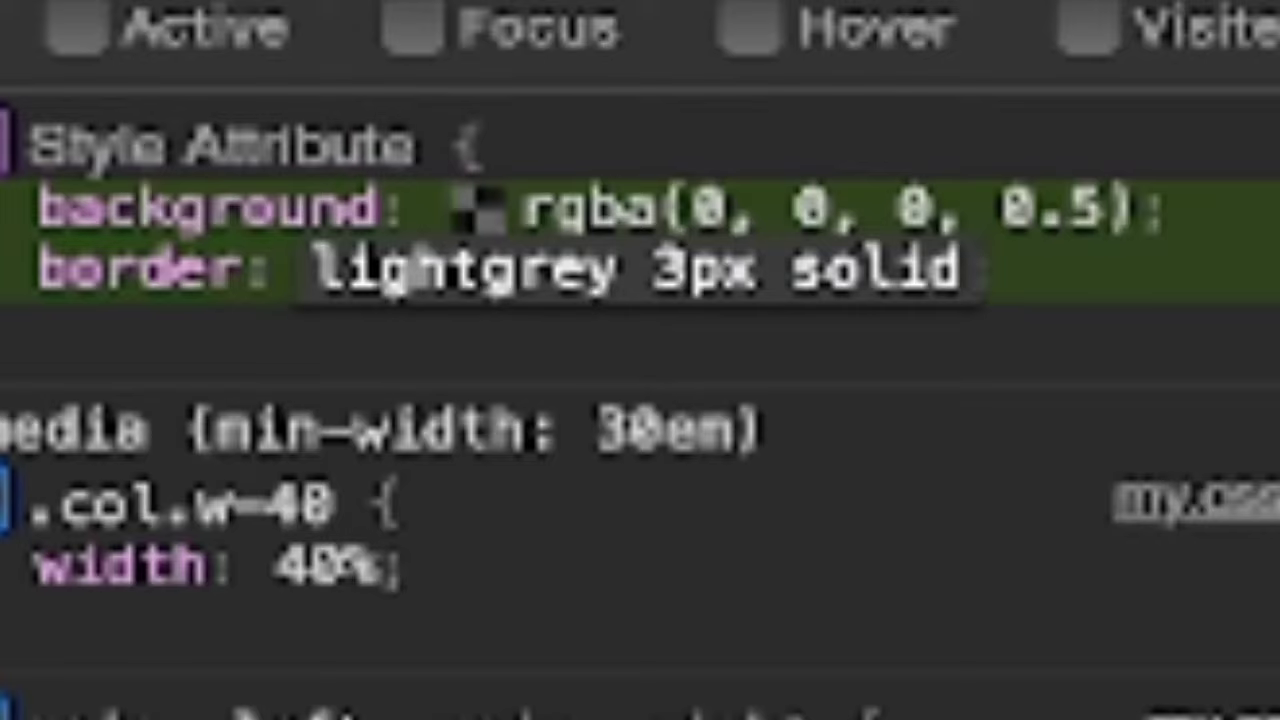
- Replace that border with border-style set to inset
{"action": "key", "text": "ctrl+a"}
{"action": "key", "text": "BackSpace"}
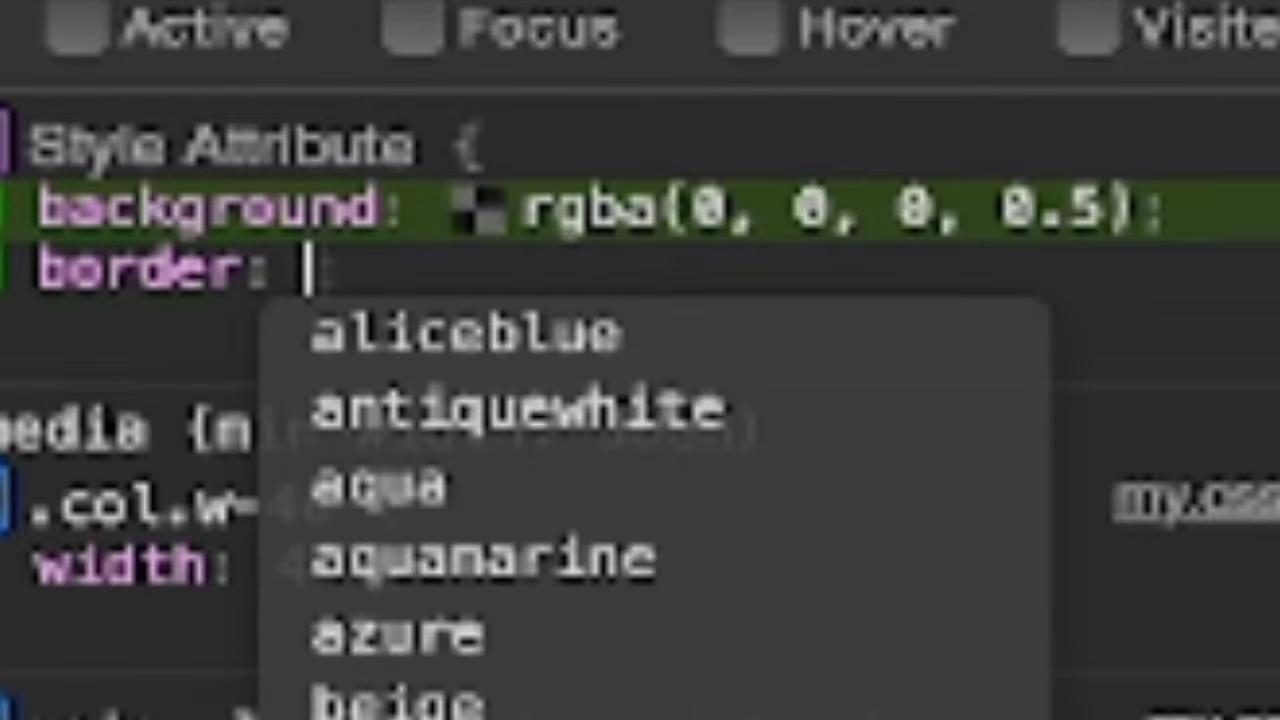
{"action": "key", "text": "shift+Tab"}
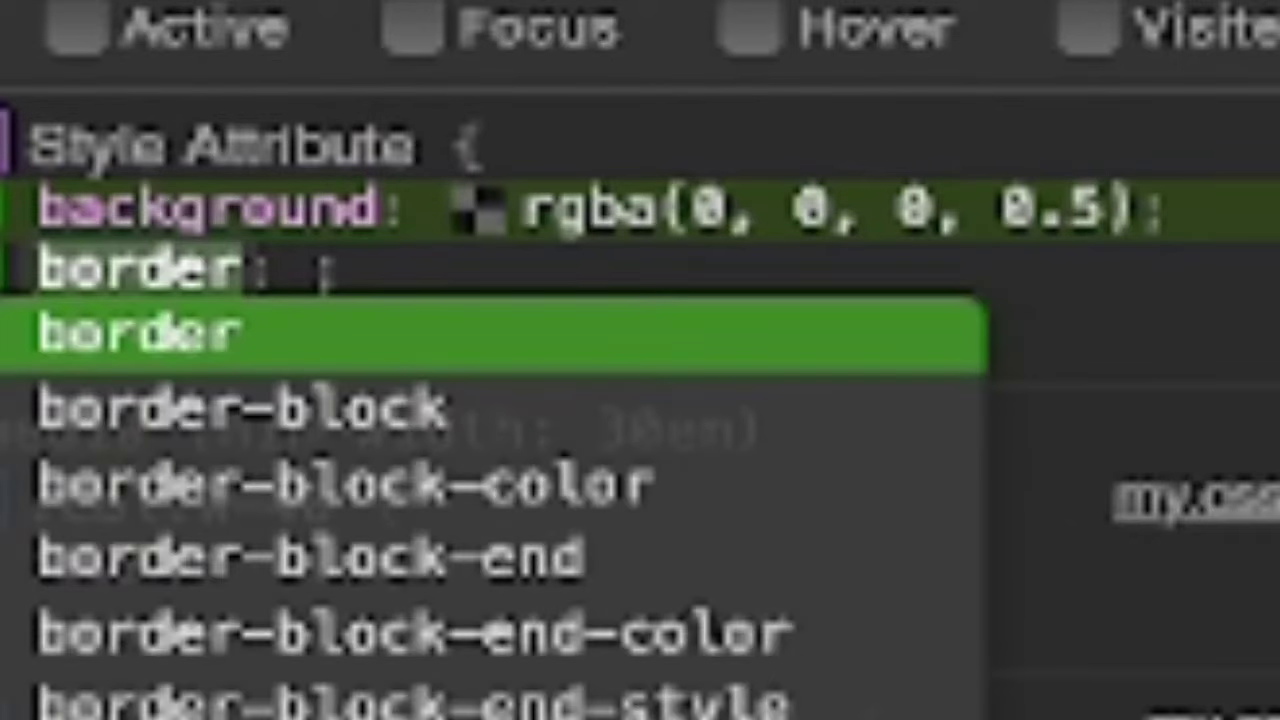
{"action": "type", "text": "border"}
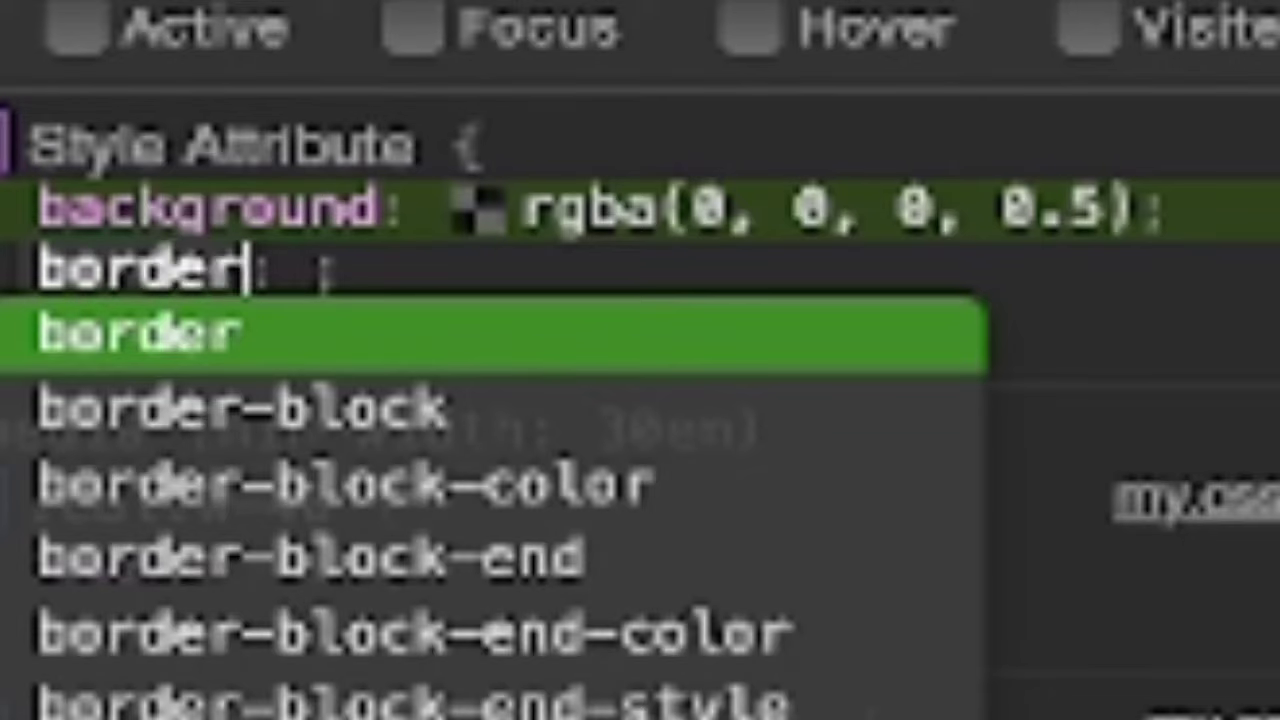
{"action": "type", "text": "-style"}
{"action": "key", "text": "Tab"}
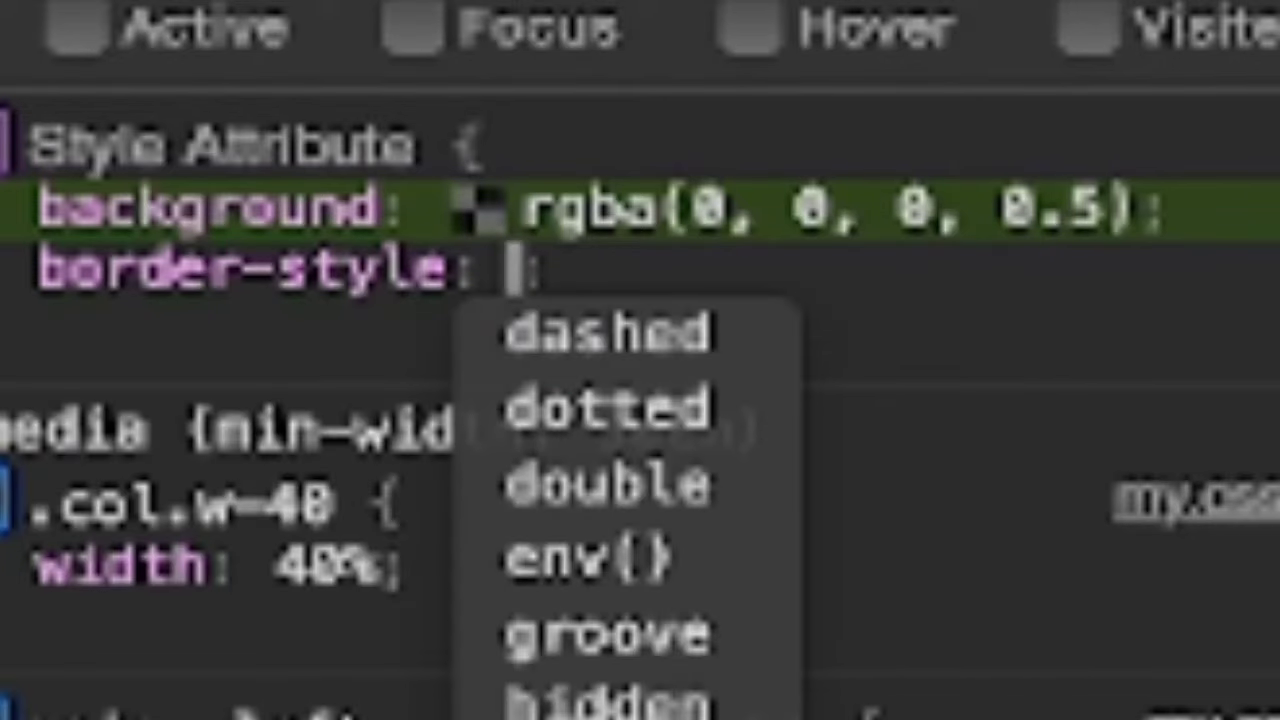
{"action": "scroll", "coordinate": [625, 500], "scroll_direction": "down", "scroll_amount": 1}
{"action": "scroll", "coordinate": [625, 500], "scroll_direction": "down", "scroll_amount": 4}
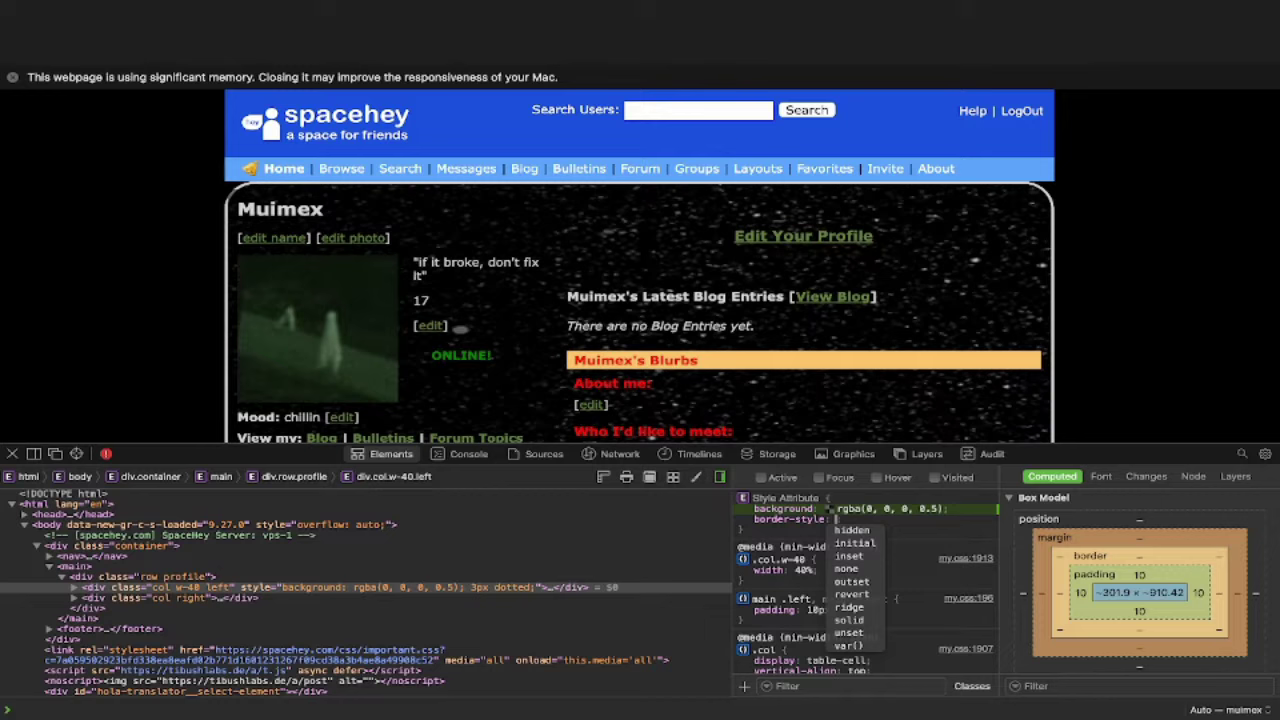
{"action": "type", "text": "inset"}
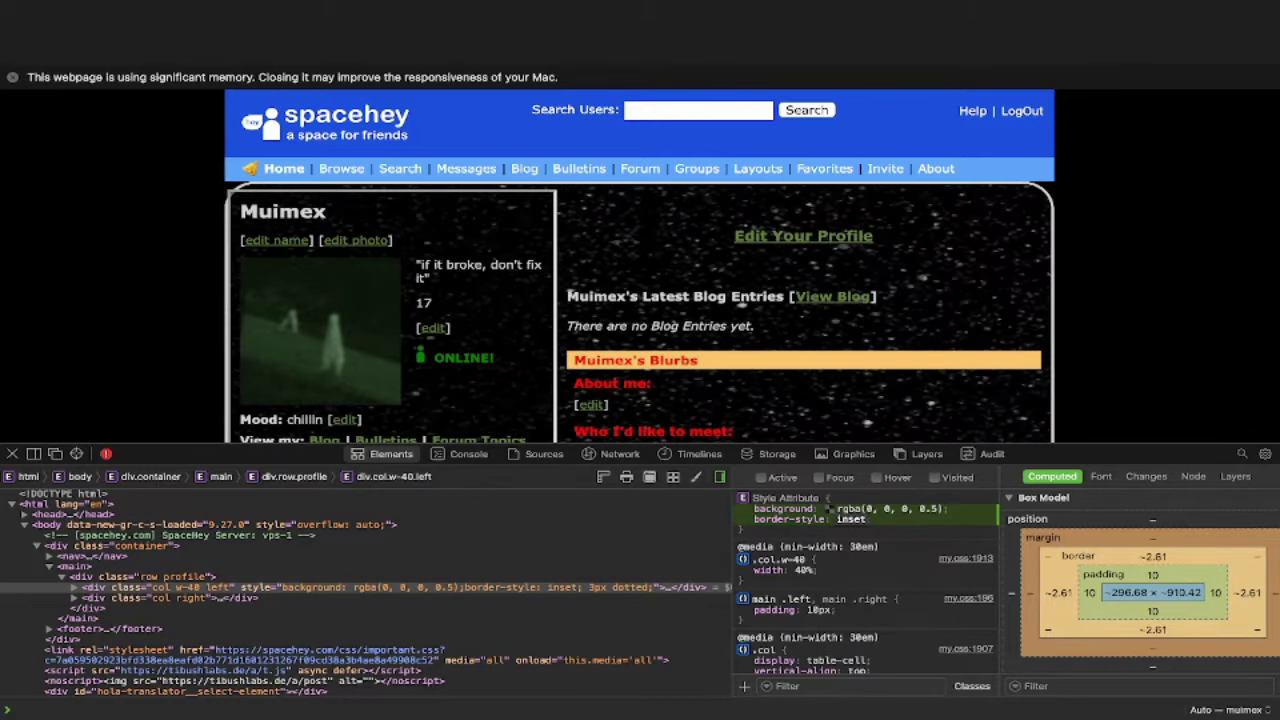
- Add another border property in the Style Attribute, then scroll down to review the profile
{"action": "scroll", "coordinate": [640, 260], "scroll_direction": "down", "scroll_amount": 3}
{"action": "scroll", "coordinate": [640, 260], "scroll_direction": "down", "scroll_amount": 2}
{"action": "scroll", "coordinate": [640, 260], "scroll_direction": "down", "scroll_amount": 3}
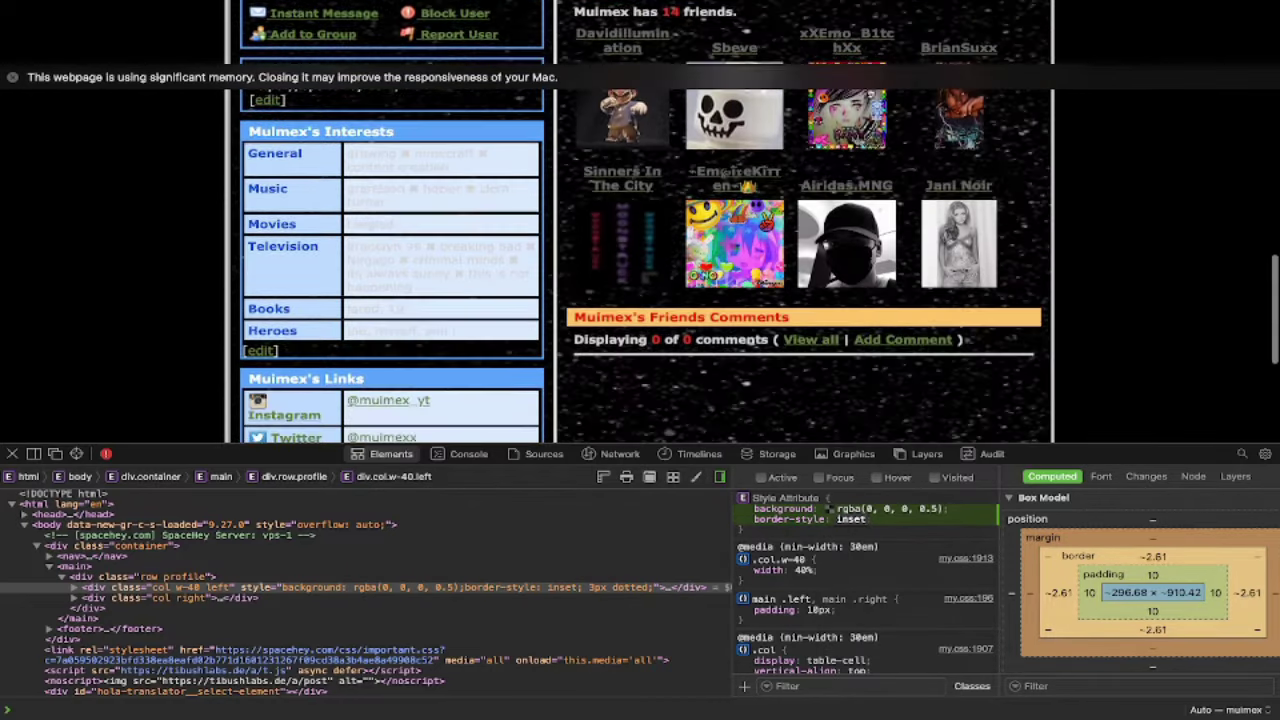
{"action": "scroll", "coordinate": [640, 260], "scroll_direction": "down", "scroll_amount": 2}
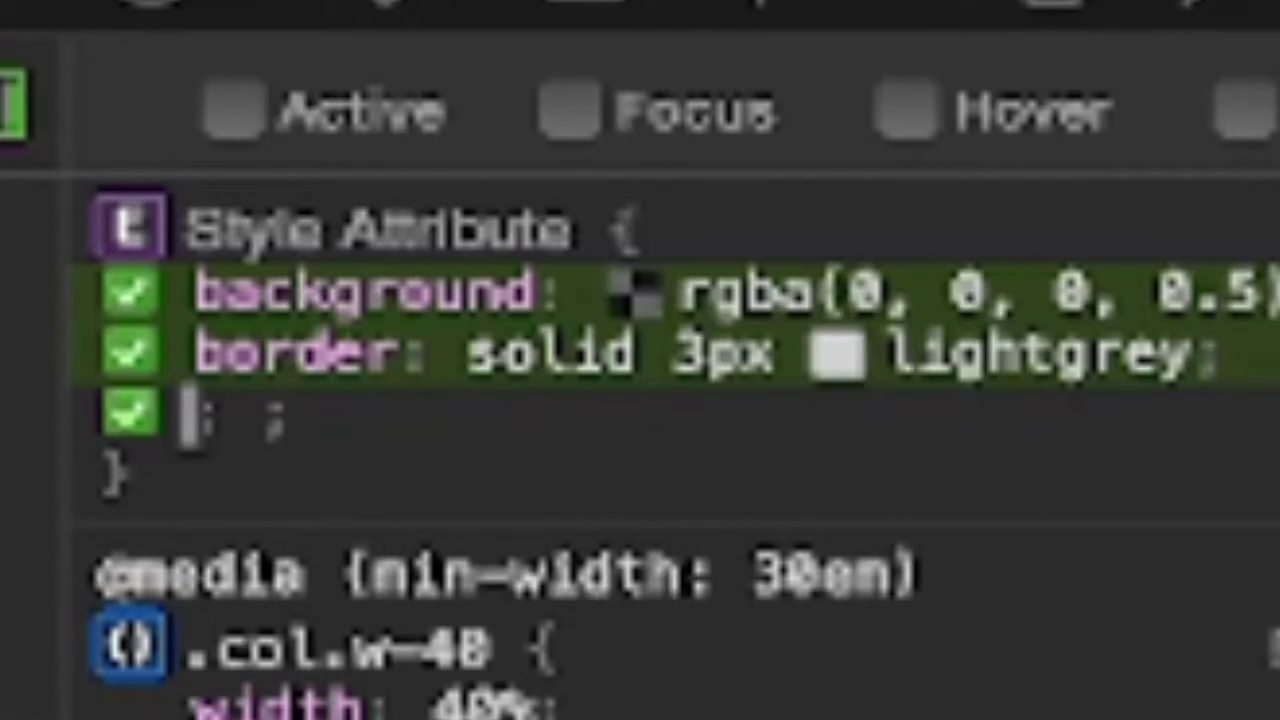
{"action": "type", "text": "bo"}
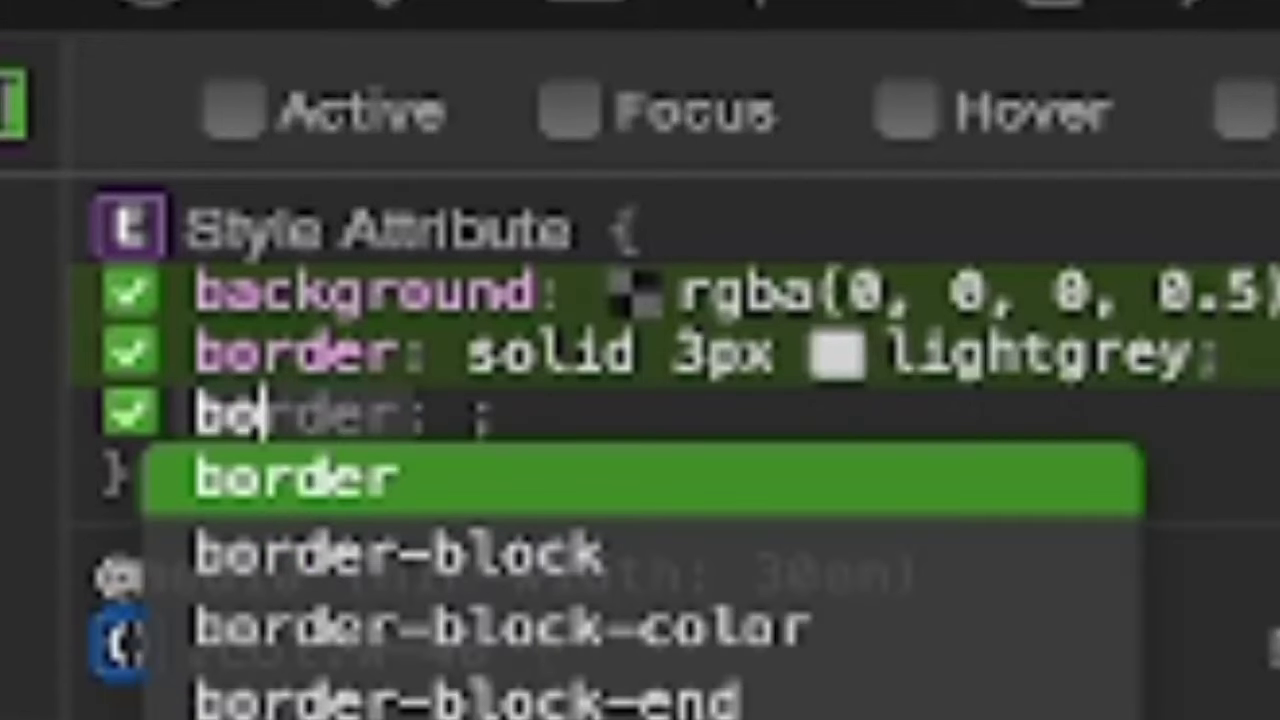
{"action": "type", "text": "rder"}
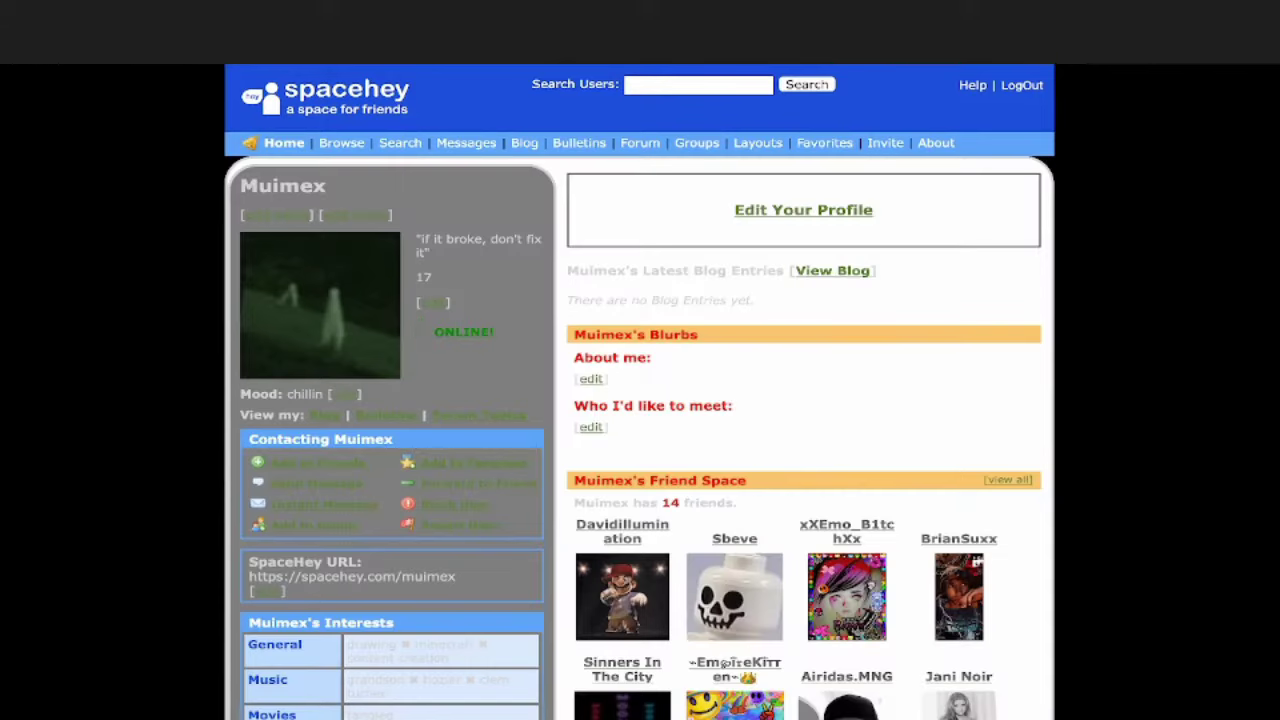
{"action": "scroll", "coordinate": [640, 400], "scroll_direction": "down", "scroll_amount": 5}
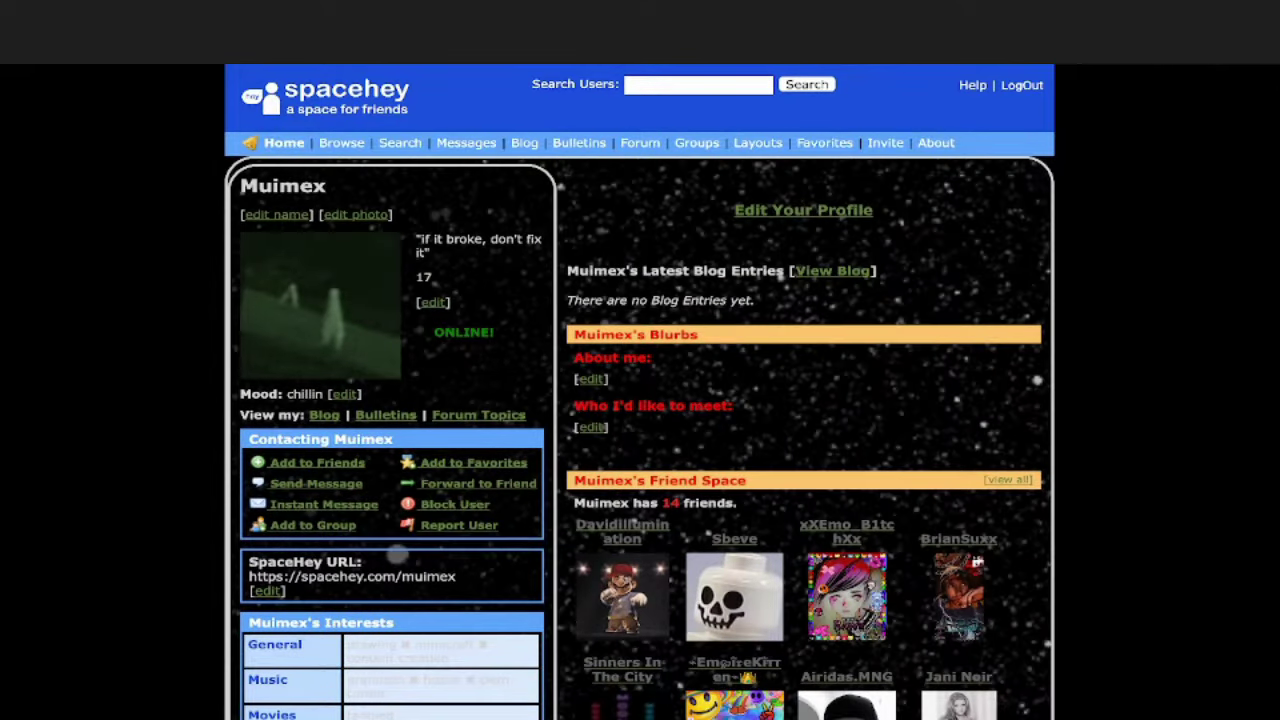
{"action": "scroll", "coordinate": [640, 400], "scroll_direction": "down", "scroll_amount": 3}
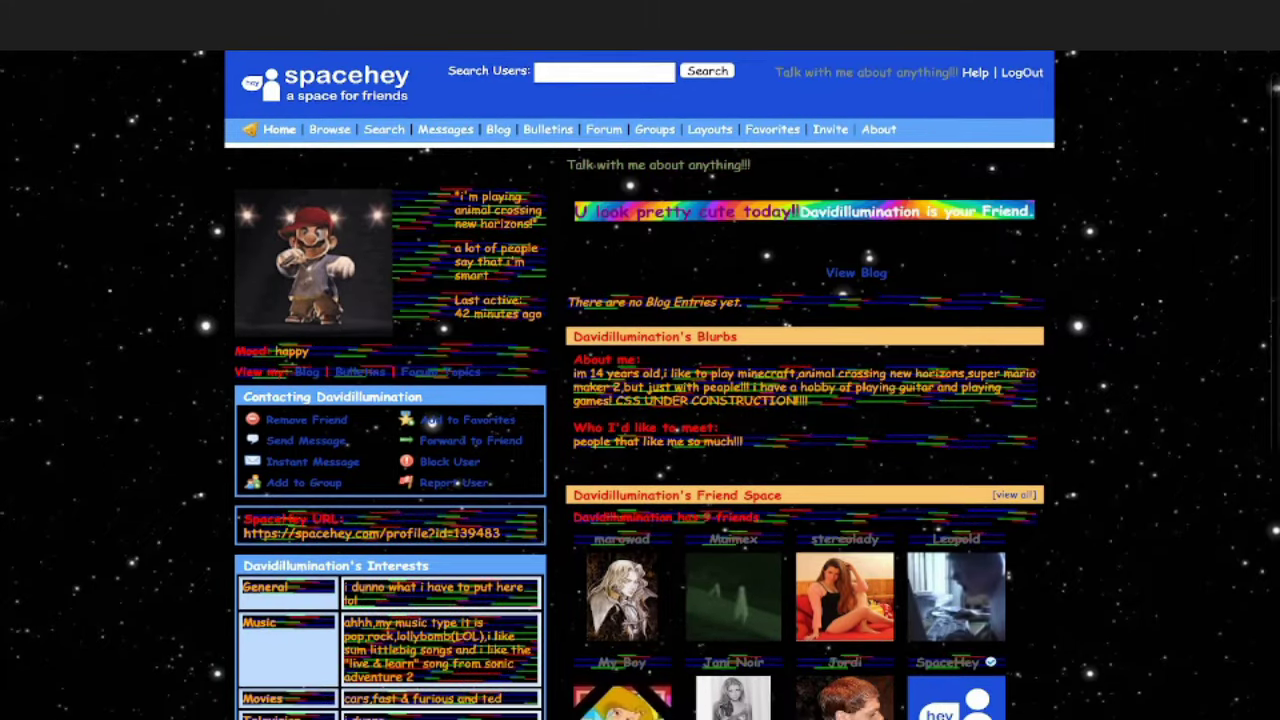
- Scroll through the friend's starry profile, then return to your own profile page
{"action": "scroll", "coordinate": [640, 400], "scroll_direction": "down", "scroll_amount": 5}
{"action": "scroll", "coordinate": [640, 400], "scroll_direction": "up", "scroll_amount": 5}
{"action": "scroll", "coordinate": [640, 400], "scroll_direction": "down", "scroll_amount": 1}
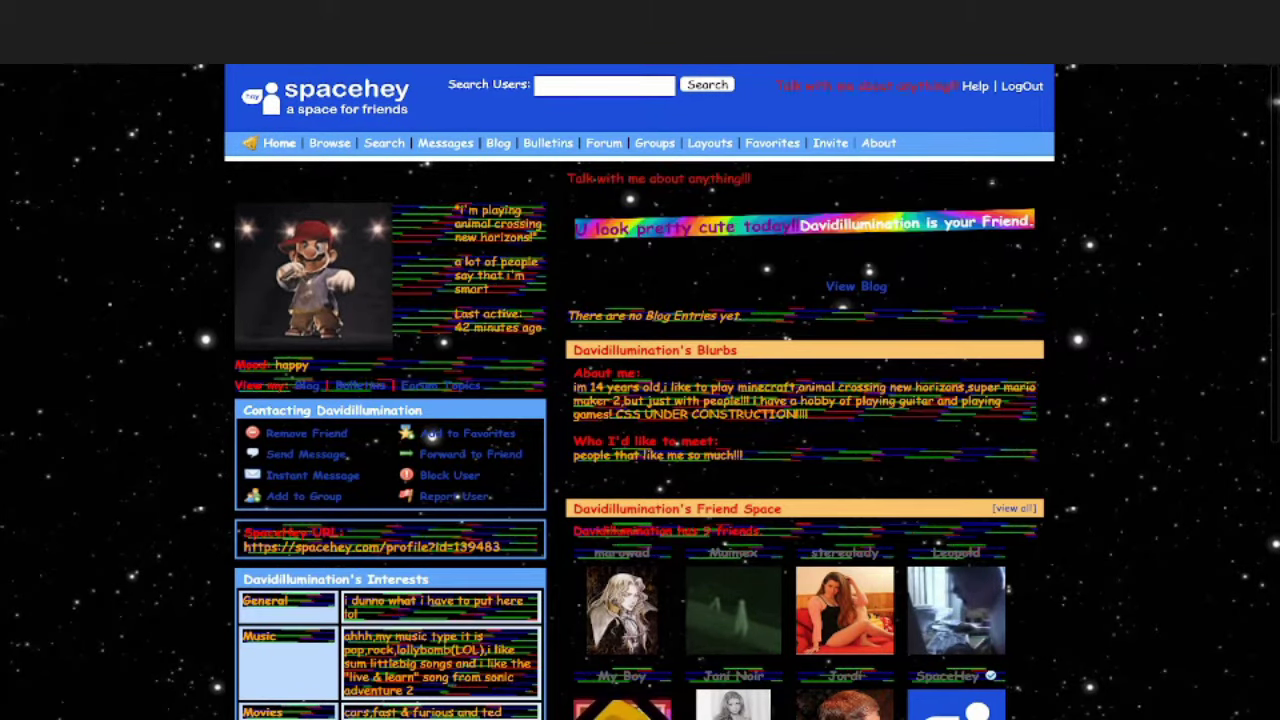
{"action": "left_click", "coordinate": [733, 552]}
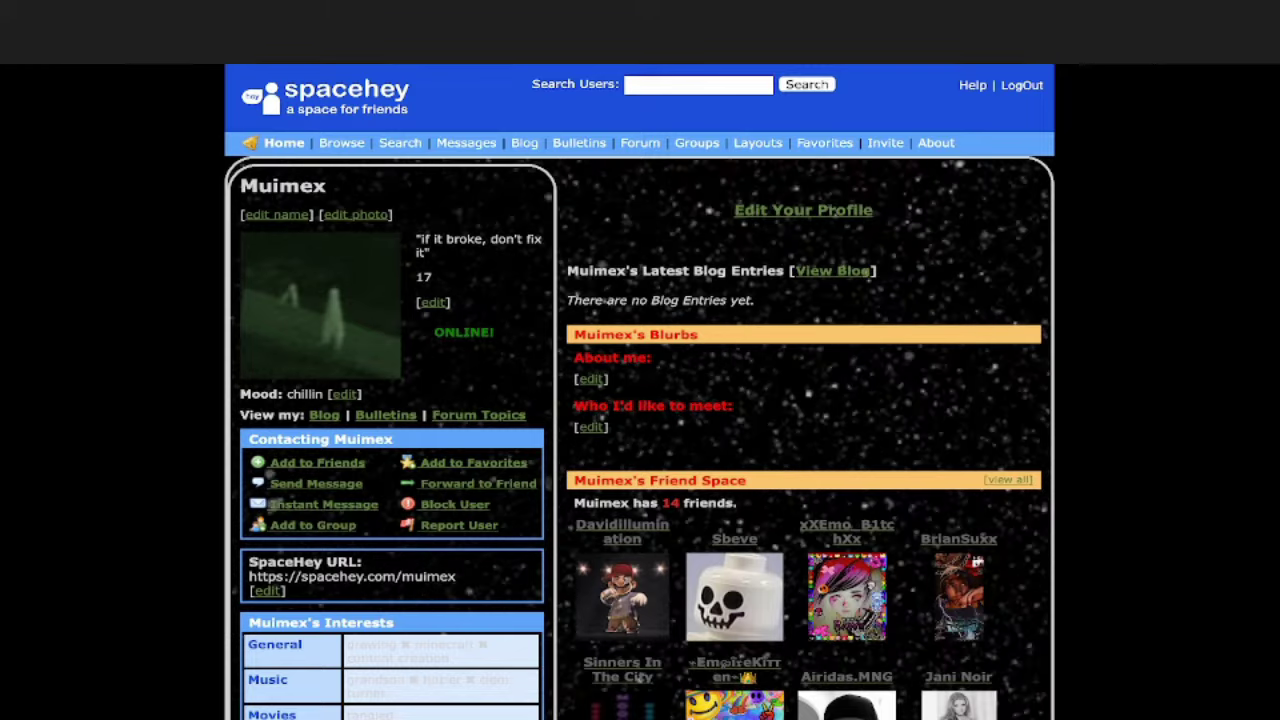